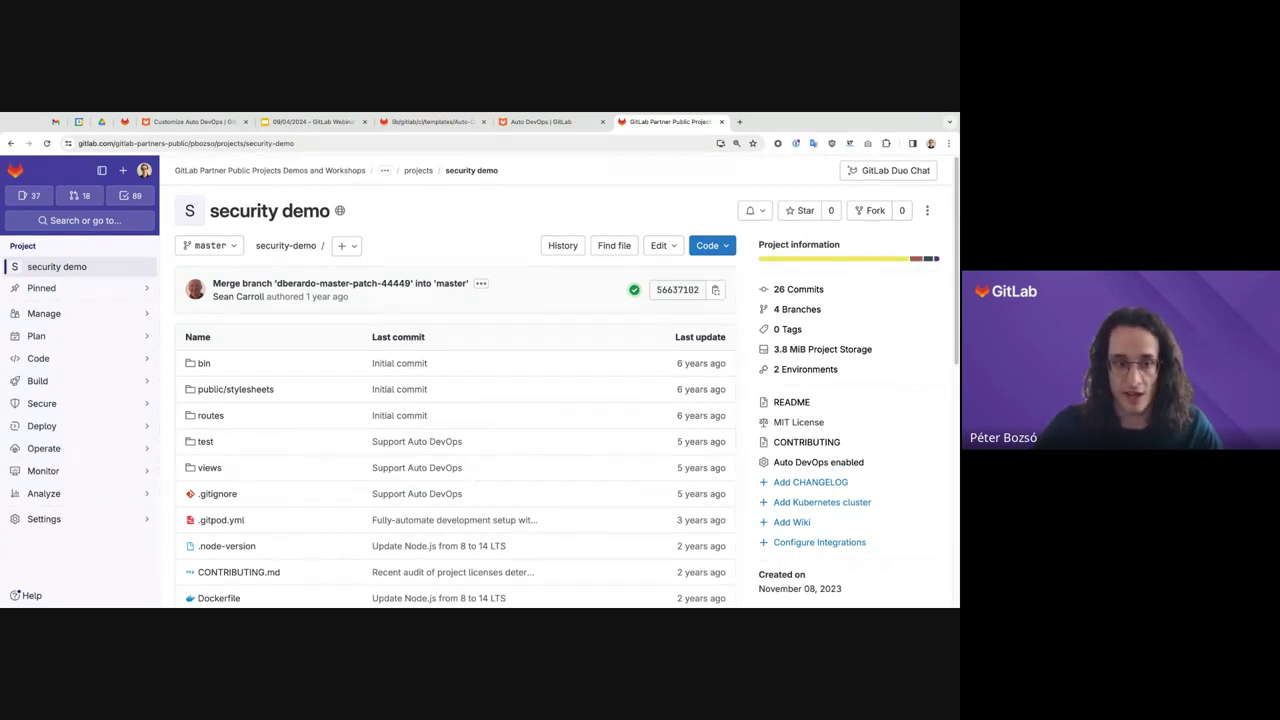
Step: Look through the file list on the security demo project's overview page
{"action": "scroll", "coordinate": [323, 371], "scroll_direction": "down", "scroll_amount": 1}
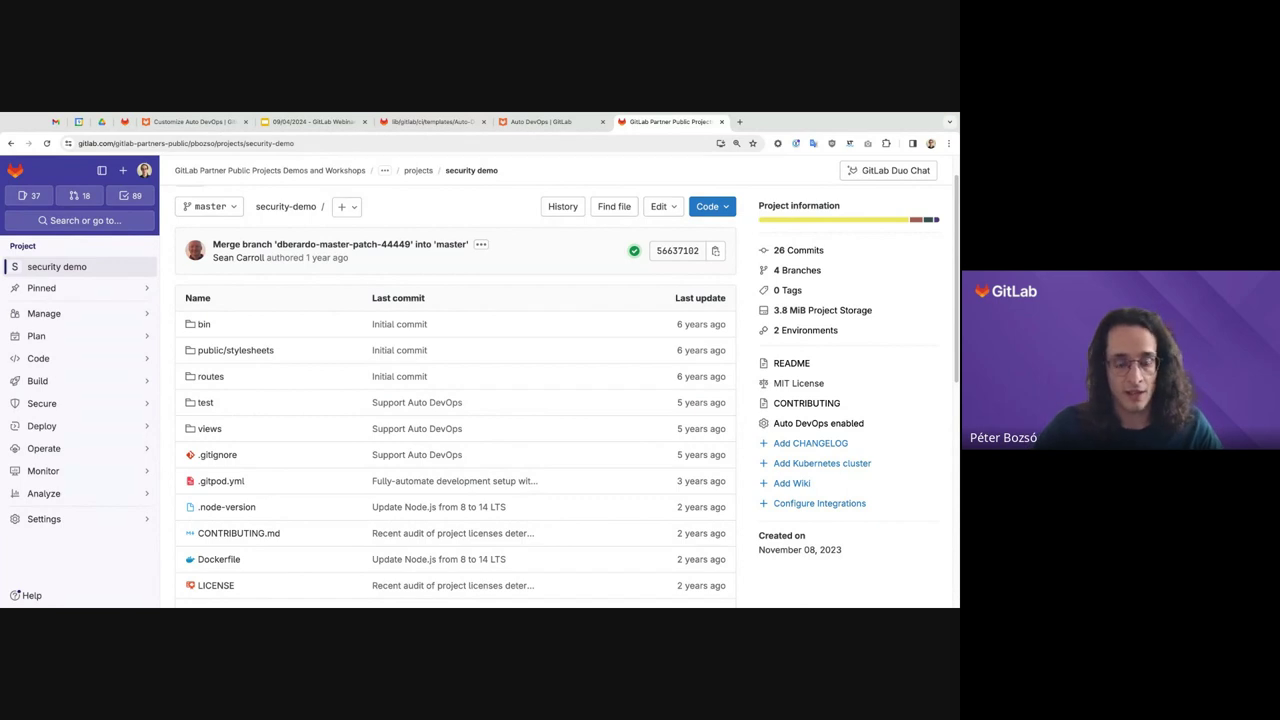
{"action": "scroll", "coordinate": [290, 430], "scroll_direction": "down", "scroll_amount": 1}
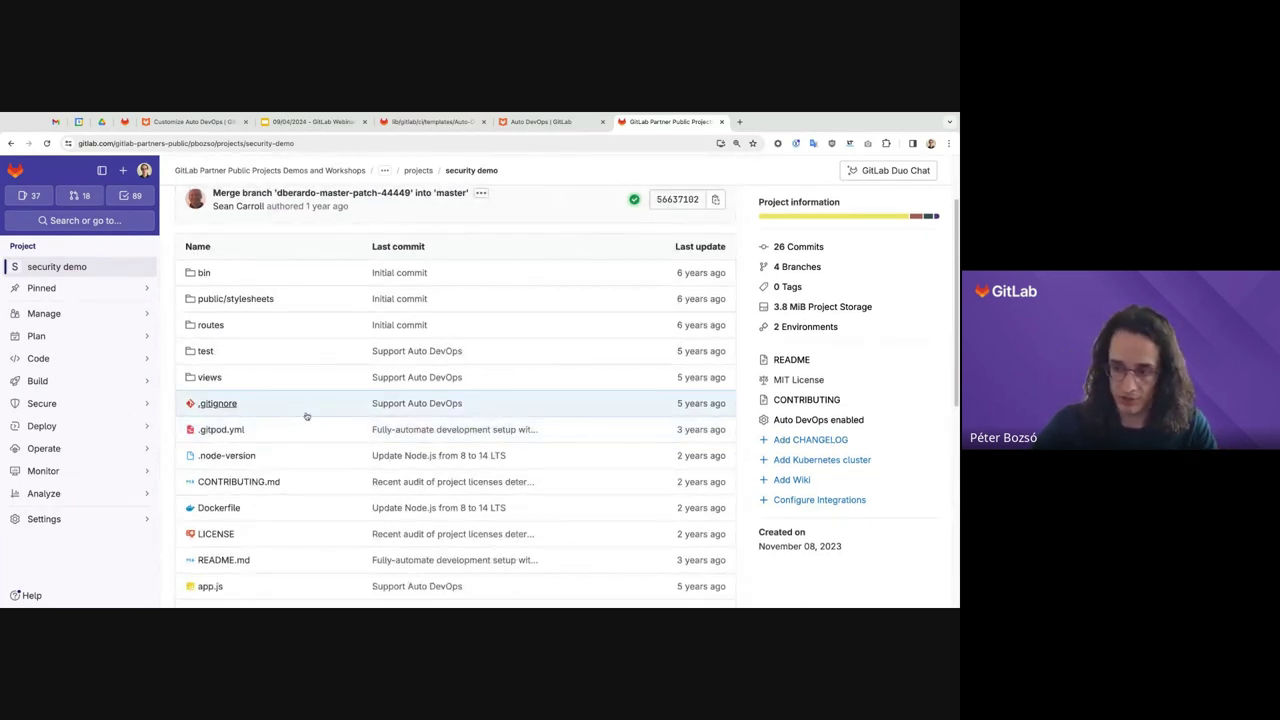
{"action": "scroll", "coordinate": [307, 416], "scroll_direction": "down", "scroll_amount": 3}
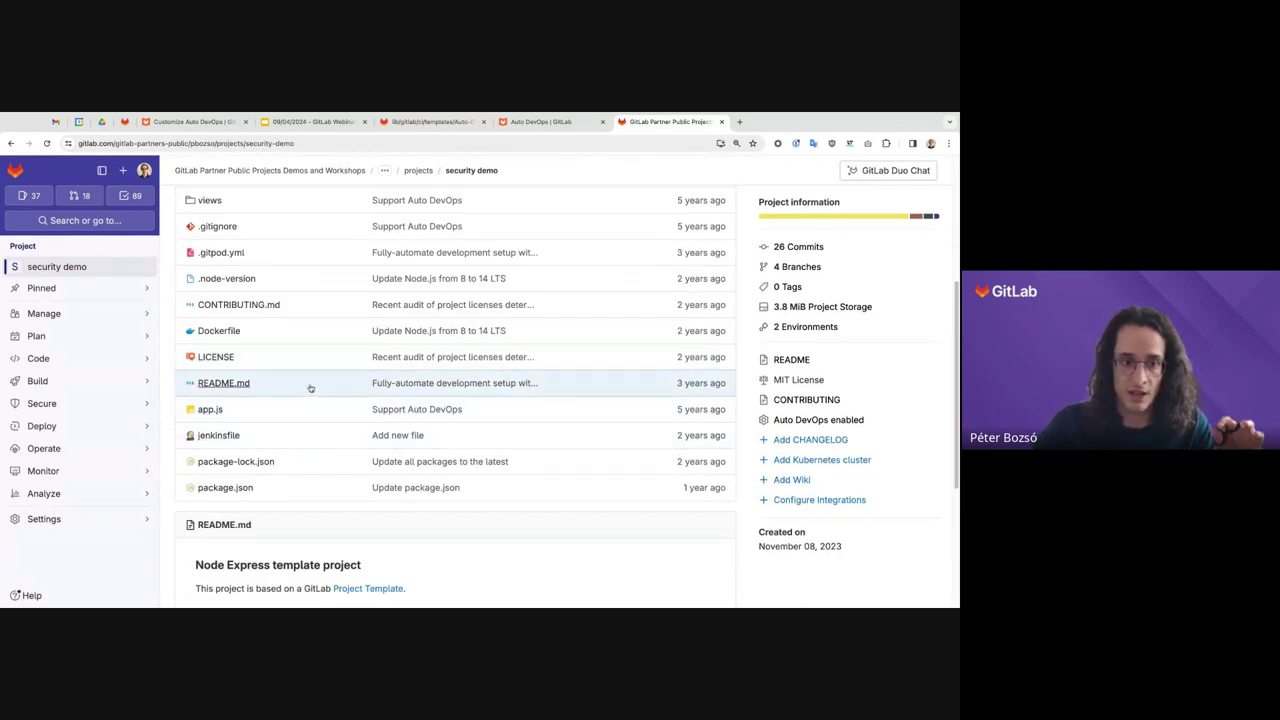
{"action": "scroll", "coordinate": [312, 390], "scroll_direction": "up", "scroll_amount": 2}
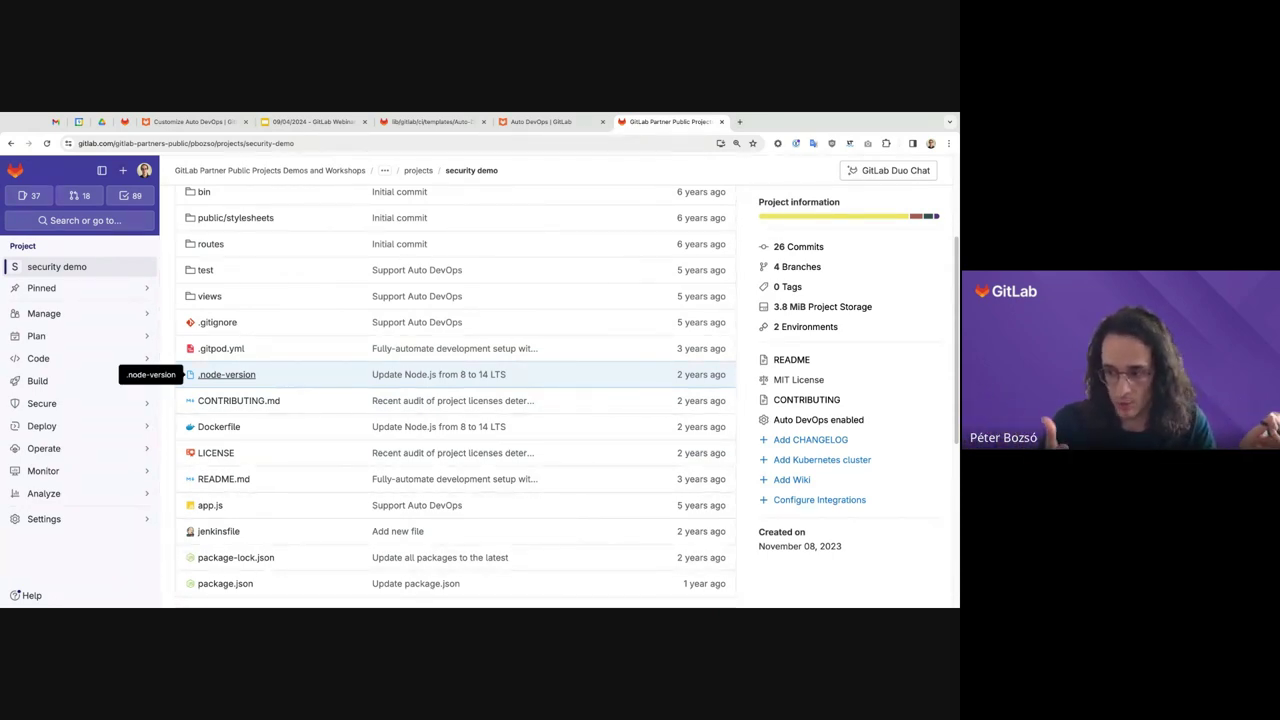
{"action": "scroll", "coordinate": [314, 429], "scroll_direction": "up", "scroll_amount": 1}
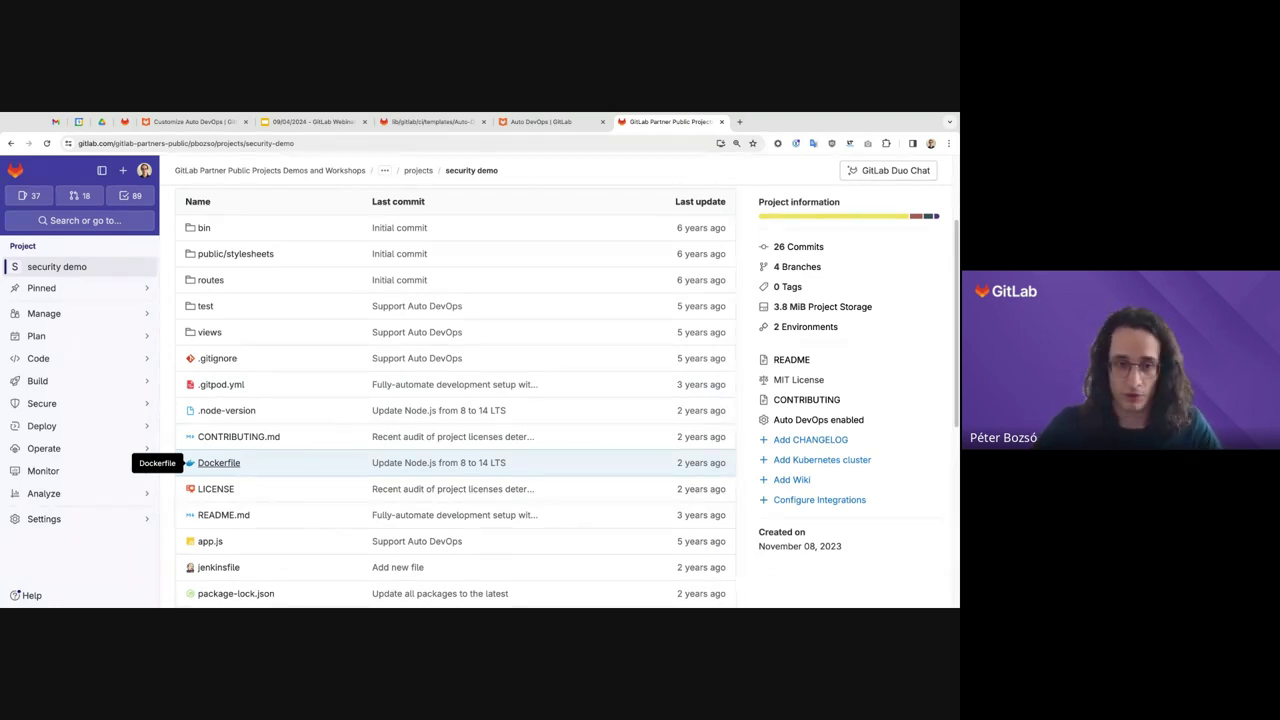
{"action": "scroll", "coordinate": [300, 356], "scroll_direction": "up", "scroll_amount": 4}
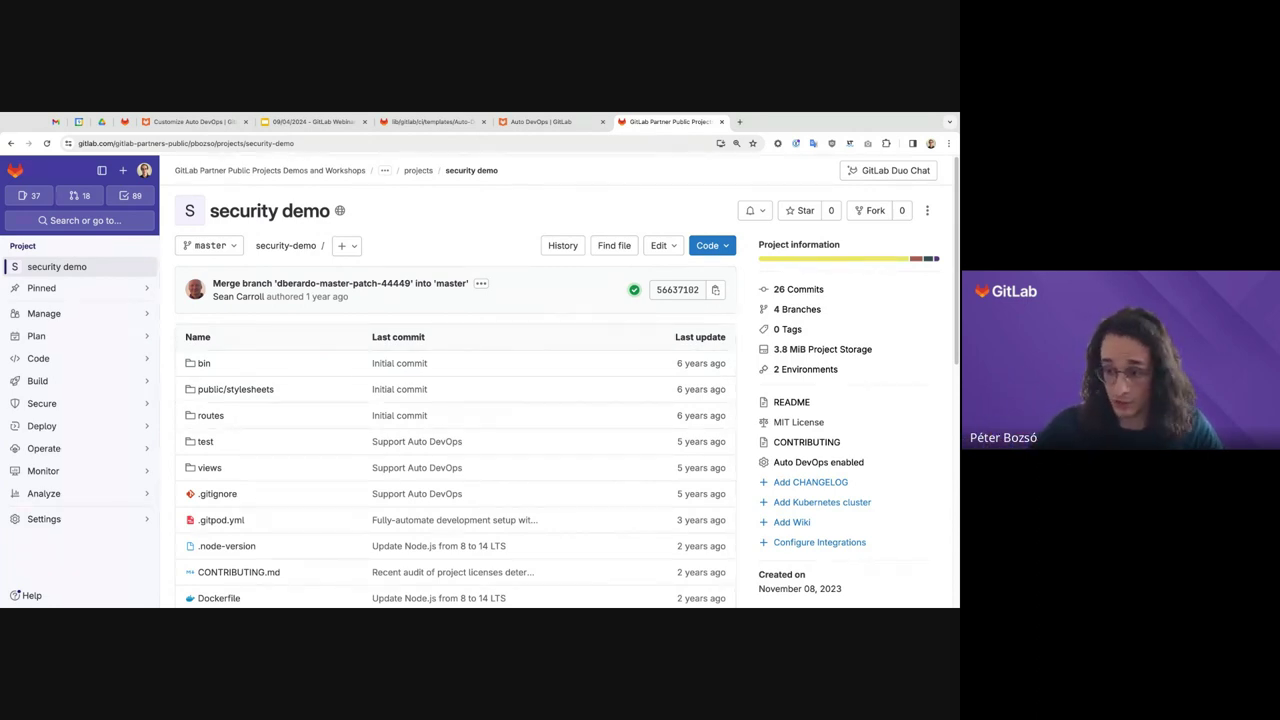
Step: Open the project's CI/CD settings and expand the Auto DevOps section to view its deployment strategy options
{"action": "mouse_move", "coordinate": [117, 522]}
{"action": "left_click", "coordinate": [206, 430]}
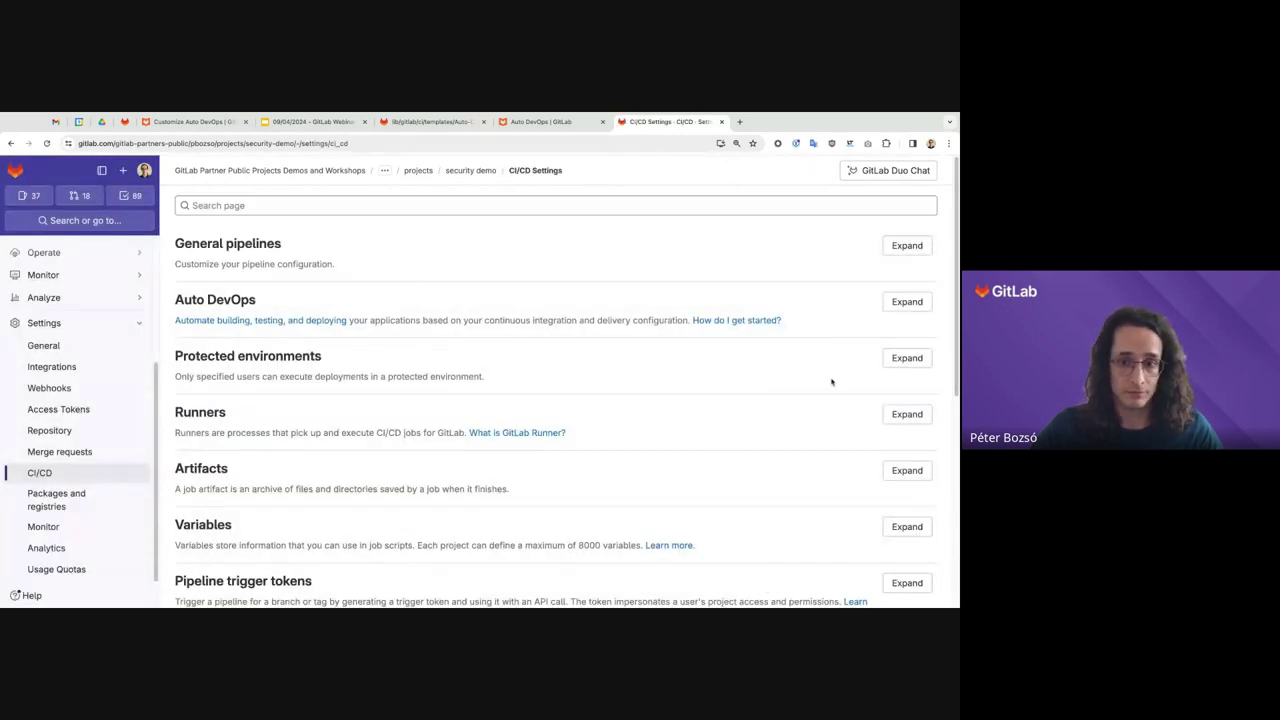
{"action": "left_click", "coordinate": [907, 301]}
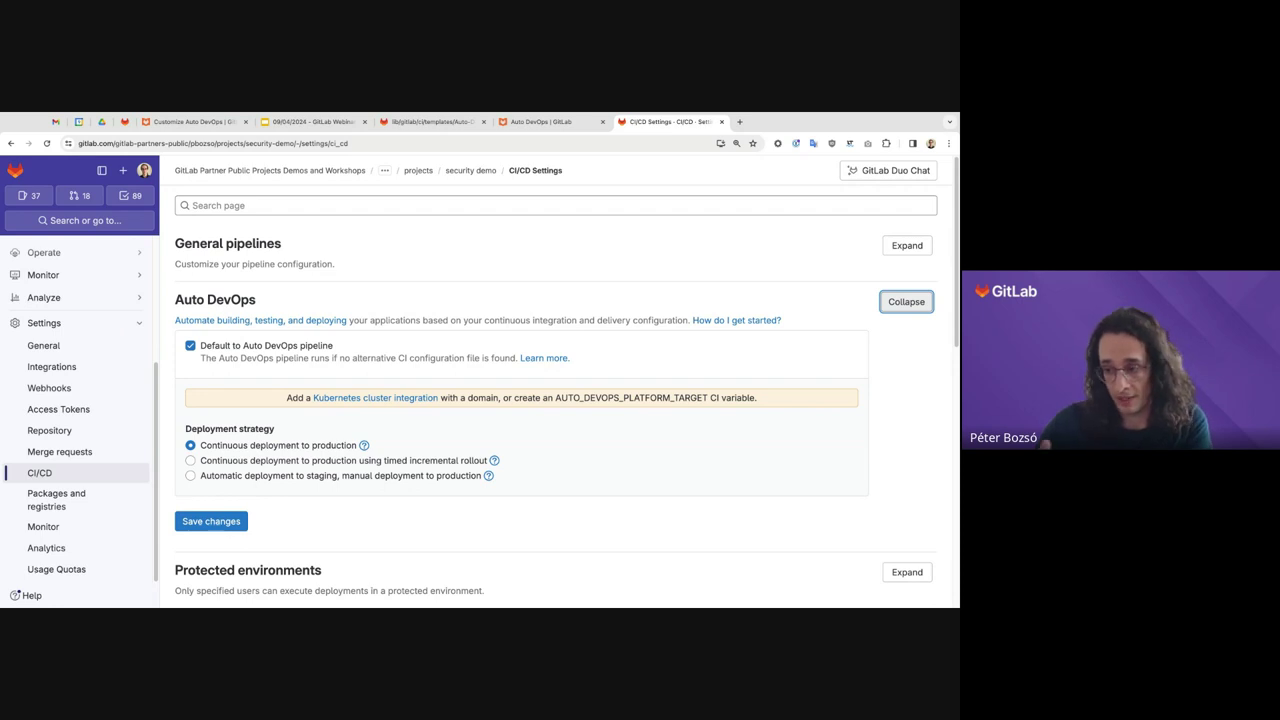
Step: Return to the security demo project and open the latest passed pipeline for the master branch
{"action": "left_click", "coordinate": [479, 171]}
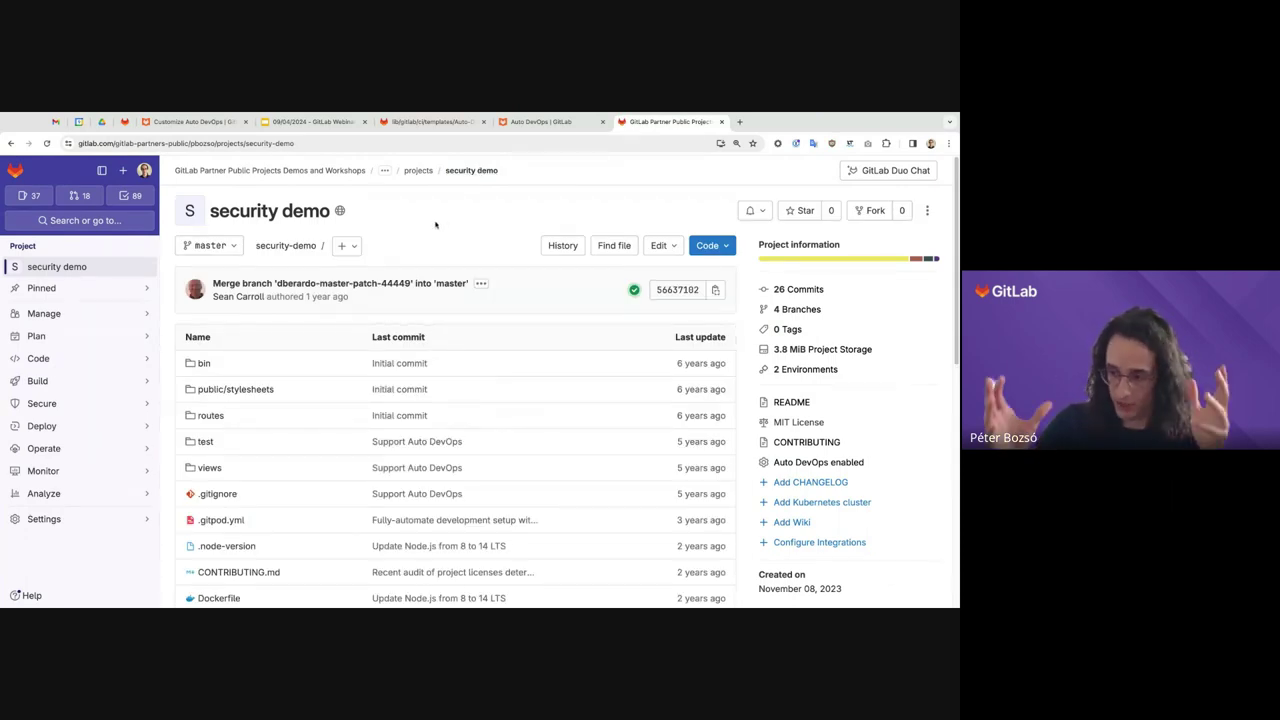
{"action": "mouse_move", "coordinate": [53, 401]}
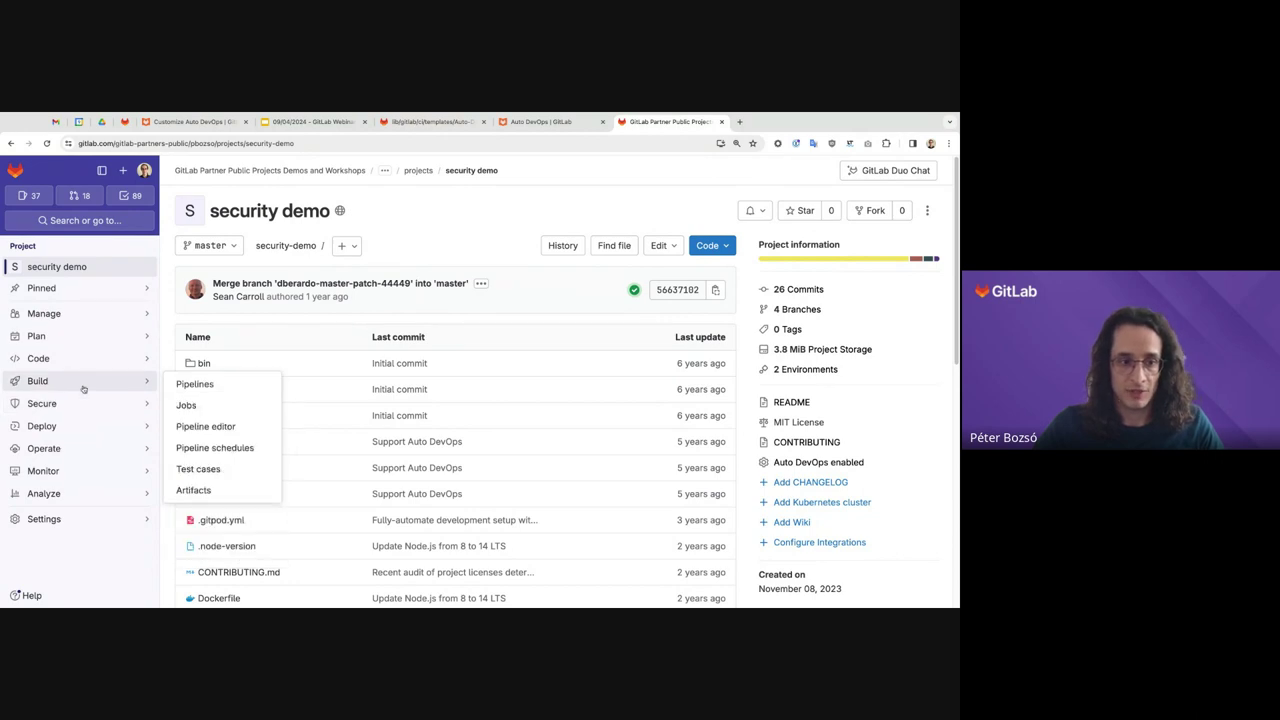
{"action": "left_click", "coordinate": [195, 384]}
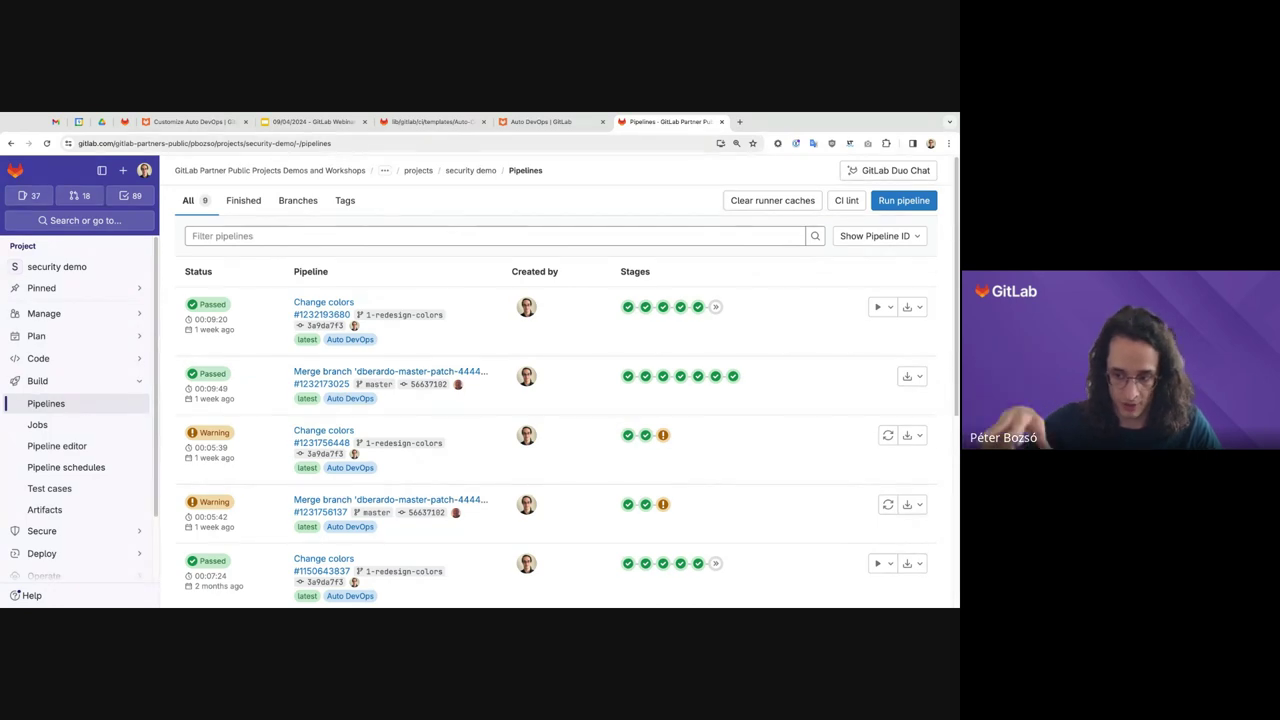
{"action": "left_click", "coordinate": [330, 386]}
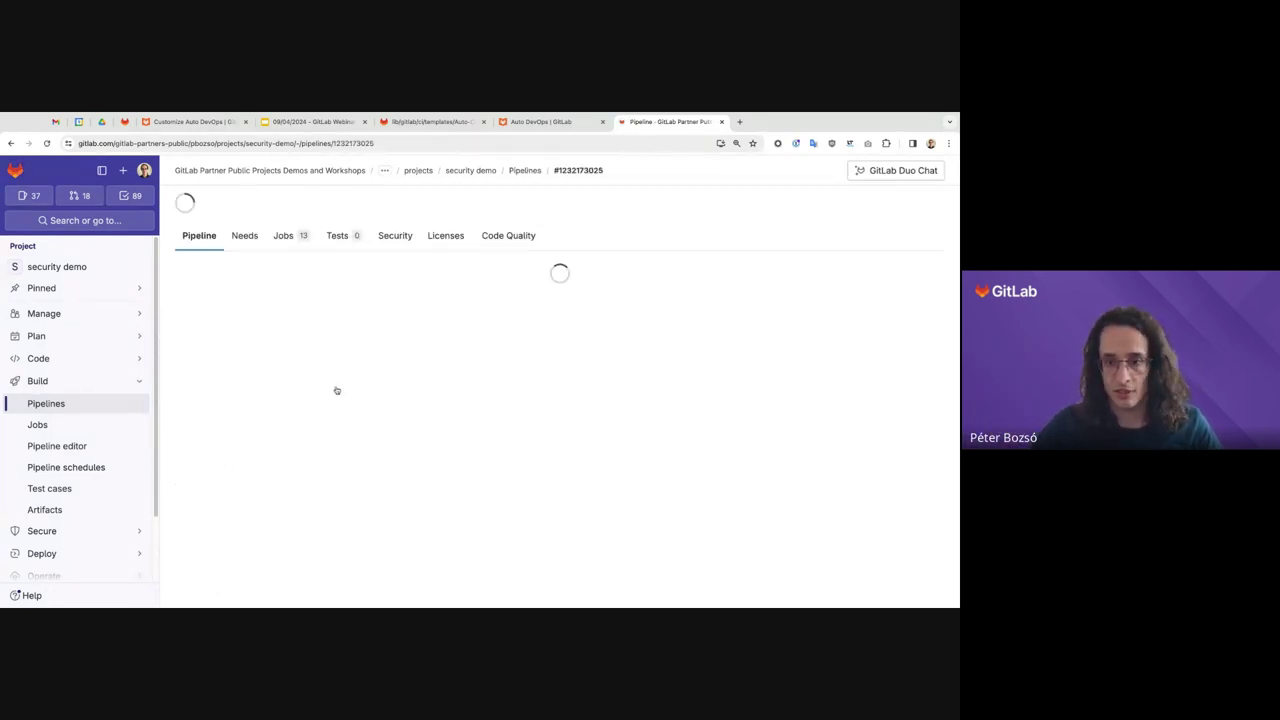
Step: Examine the Auto DevOps pipeline graph's stages and jobs, from build and test through production, performance and cleanup
{"action": "scroll", "coordinate": [504, 341], "scroll_direction": "down", "scroll_amount": 1}
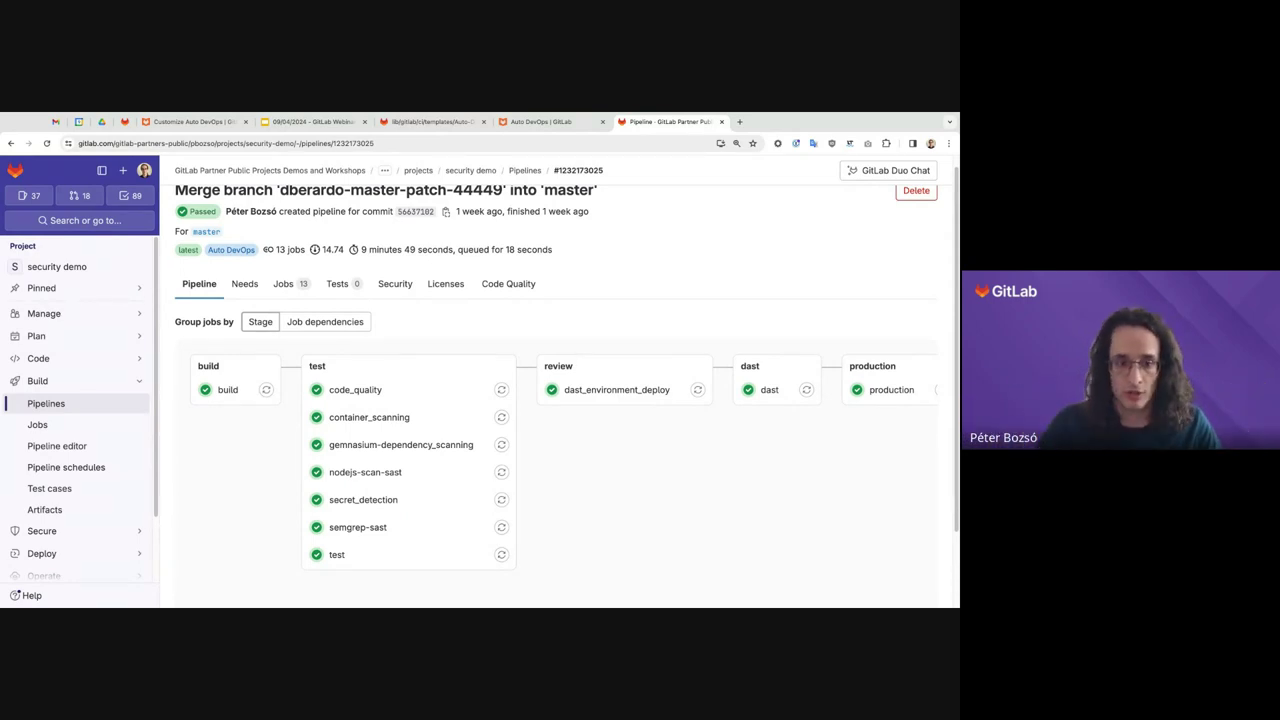
{"action": "scroll", "coordinate": [350, 445], "scroll_direction": "down", "scroll_amount": 1}
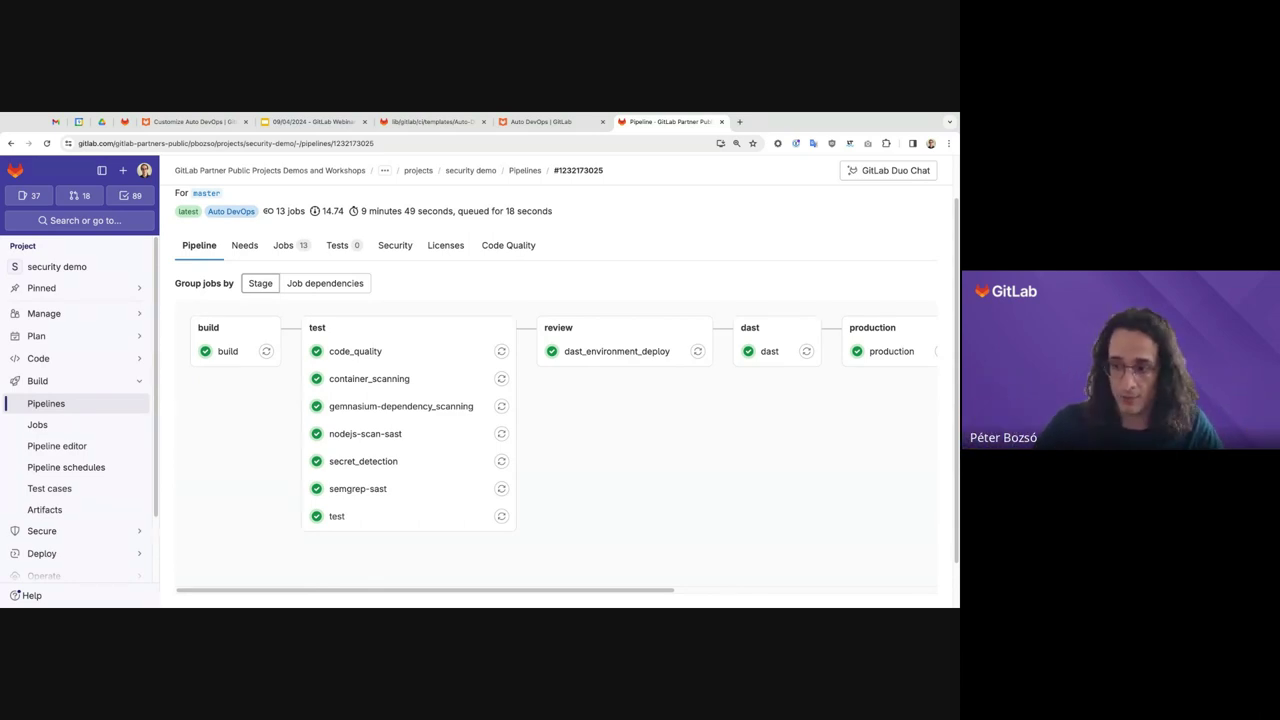
{"action": "scroll", "coordinate": [654, 592], "scroll_direction": "right", "scroll_amount": 5}
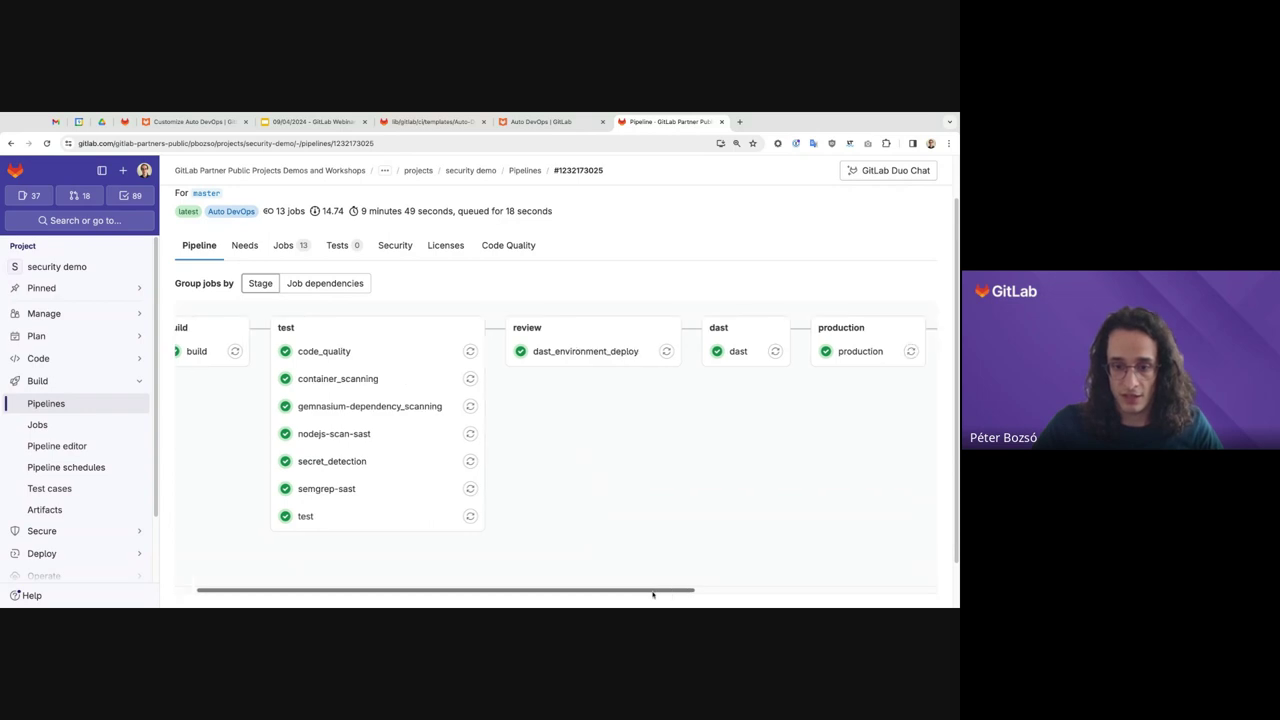
{"action": "scroll", "coordinate": [653, 594], "scroll_direction": "left", "scroll_amount": 3}
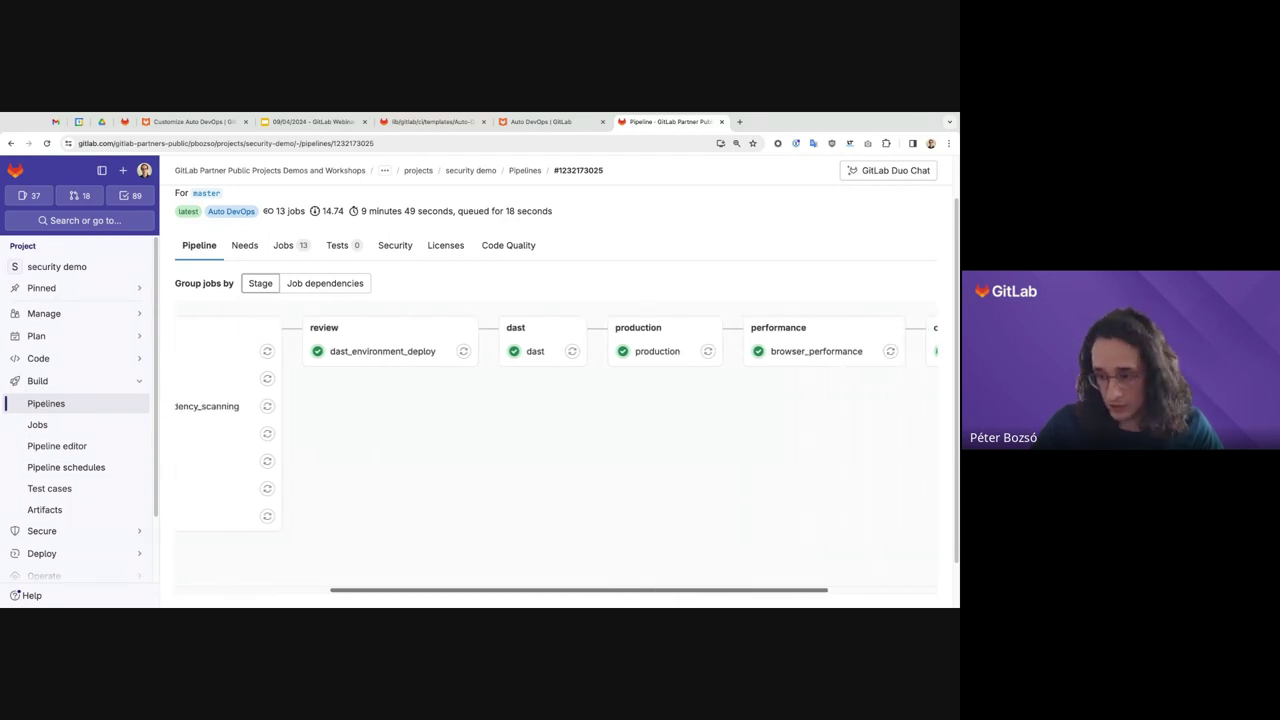
{"action": "scroll", "coordinate": [612, 575], "scroll_direction": "left", "scroll_amount": 6}
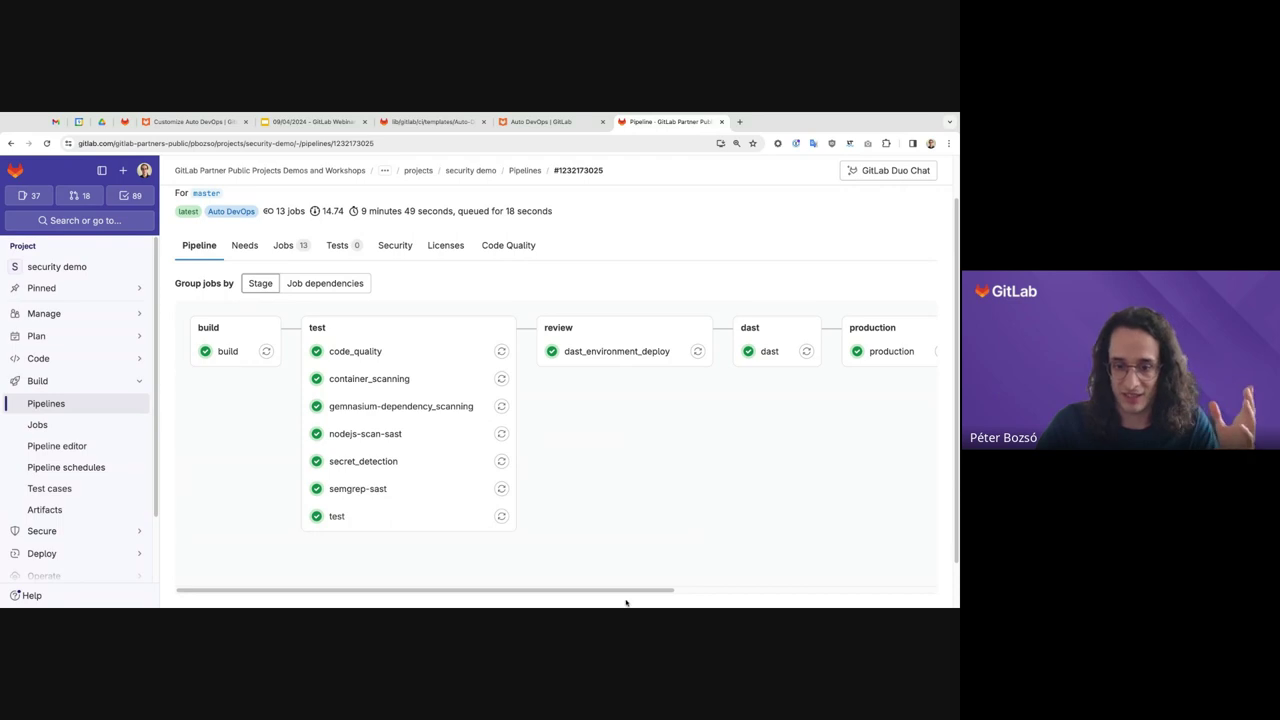
{"action": "scroll", "coordinate": [631, 595], "scroll_direction": "right", "scroll_amount": 3}
{"action": "scroll", "coordinate": [631, 595], "scroll_direction": "right", "scroll_amount": 3}
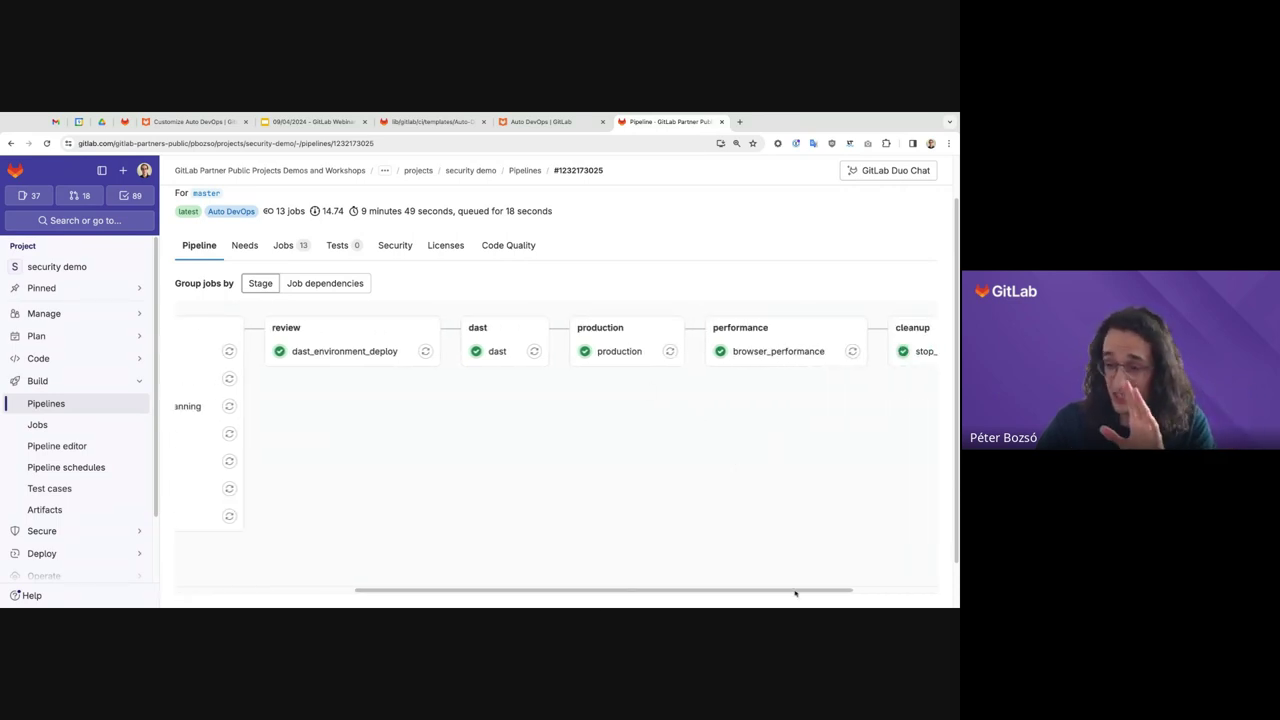
{"action": "scroll", "coordinate": [812, 597], "scroll_direction": "right", "scroll_amount": 3}
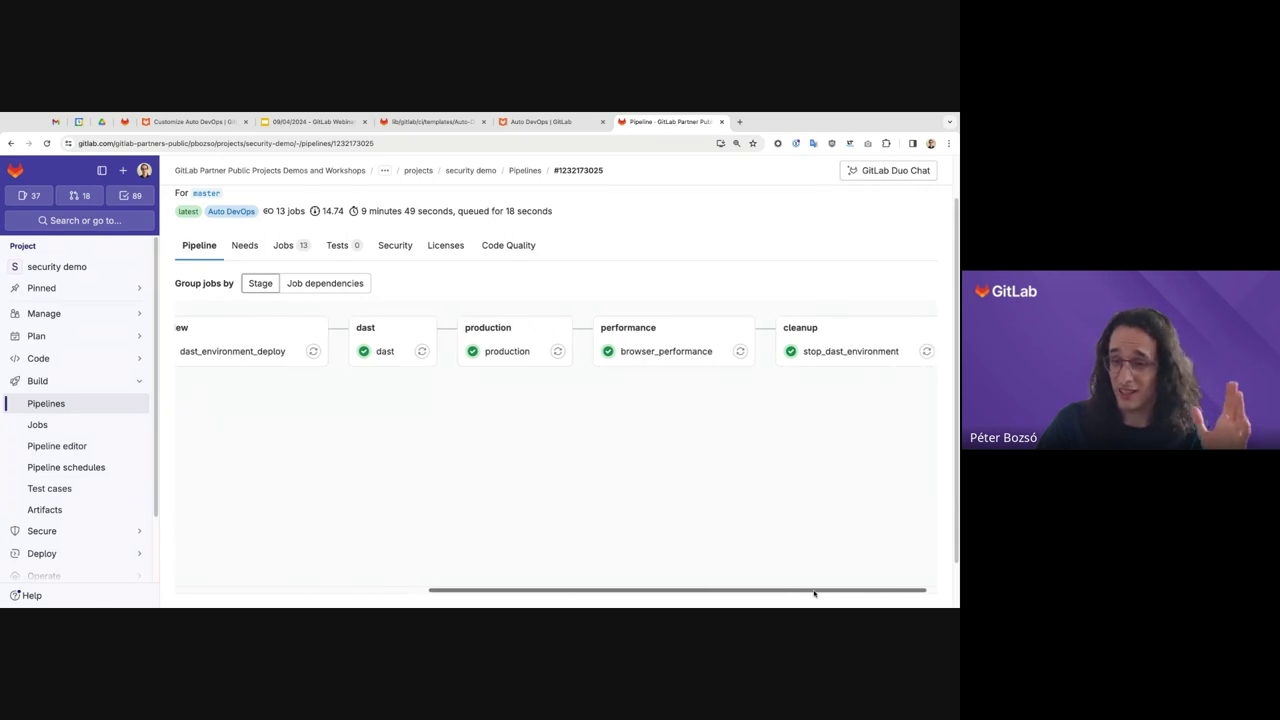
{"action": "scroll", "coordinate": [814, 593], "scroll_direction": "left", "scroll_amount": 1}
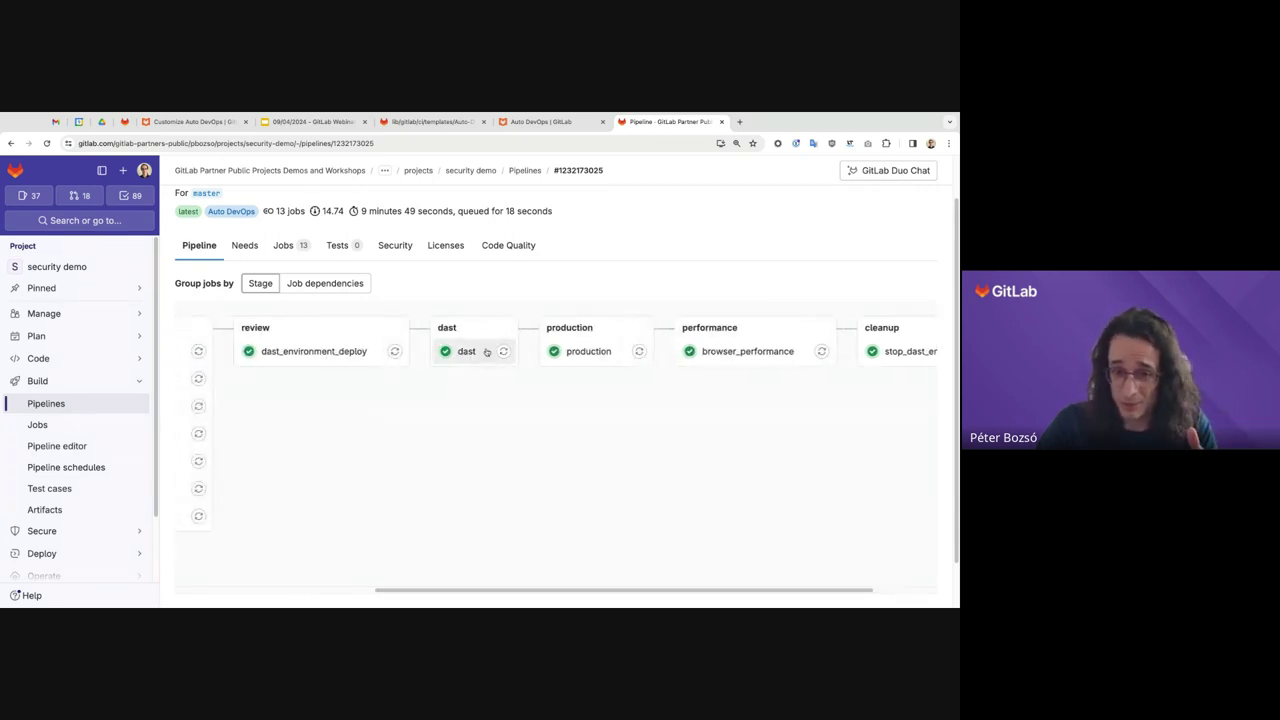
{"action": "scroll", "coordinate": [711, 592], "scroll_direction": "left", "scroll_amount": 5}
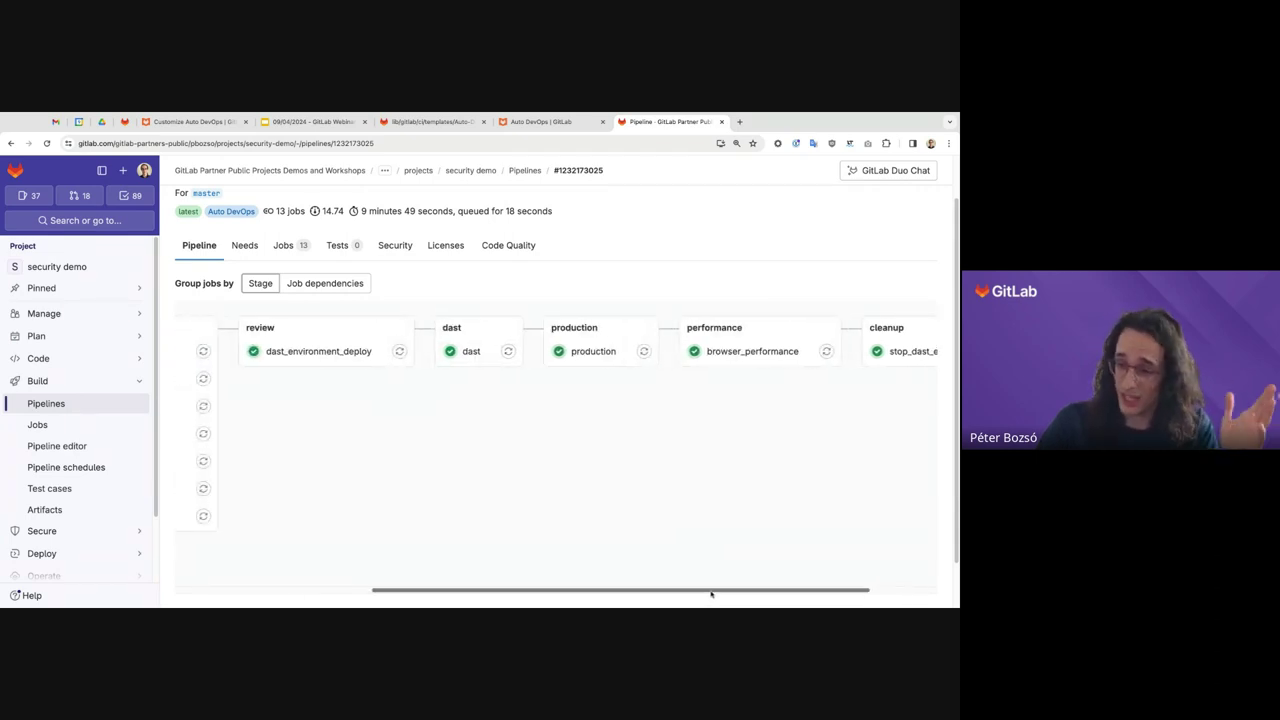
{"action": "scroll", "coordinate": [640, 560], "scroll_direction": "left", "scroll_amount": 2}
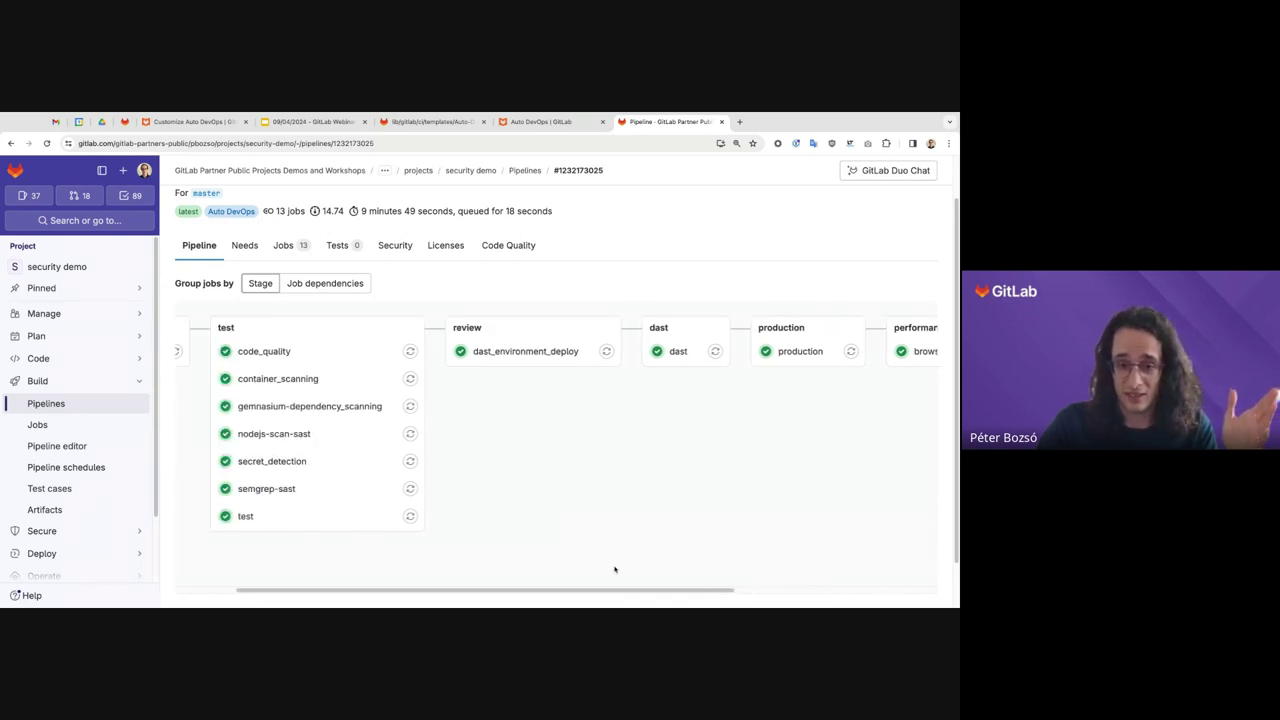
{"action": "scroll", "coordinate": [600, 594], "scroll_direction": "left", "scroll_amount": 2}
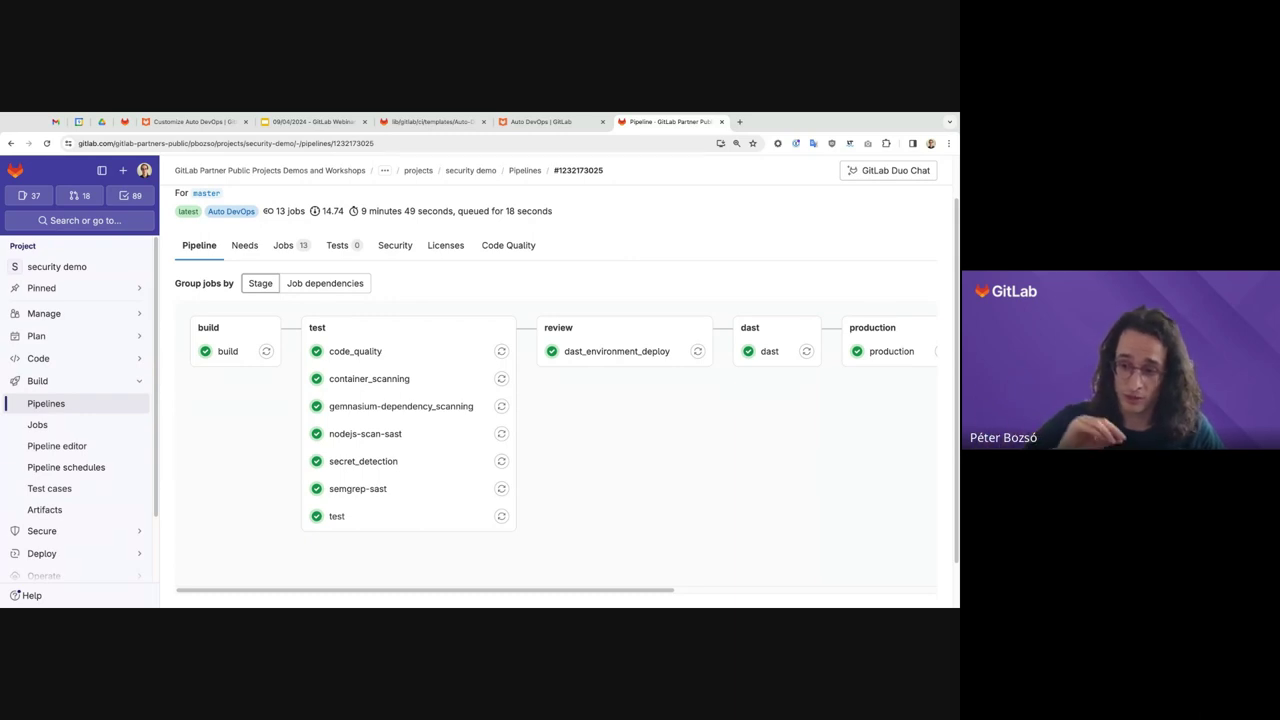
Step: Open the project's environments, dismiss the sign-in popup, and view the live production site before returning to the environment list
{"action": "mouse_move", "coordinate": [48, 346]}
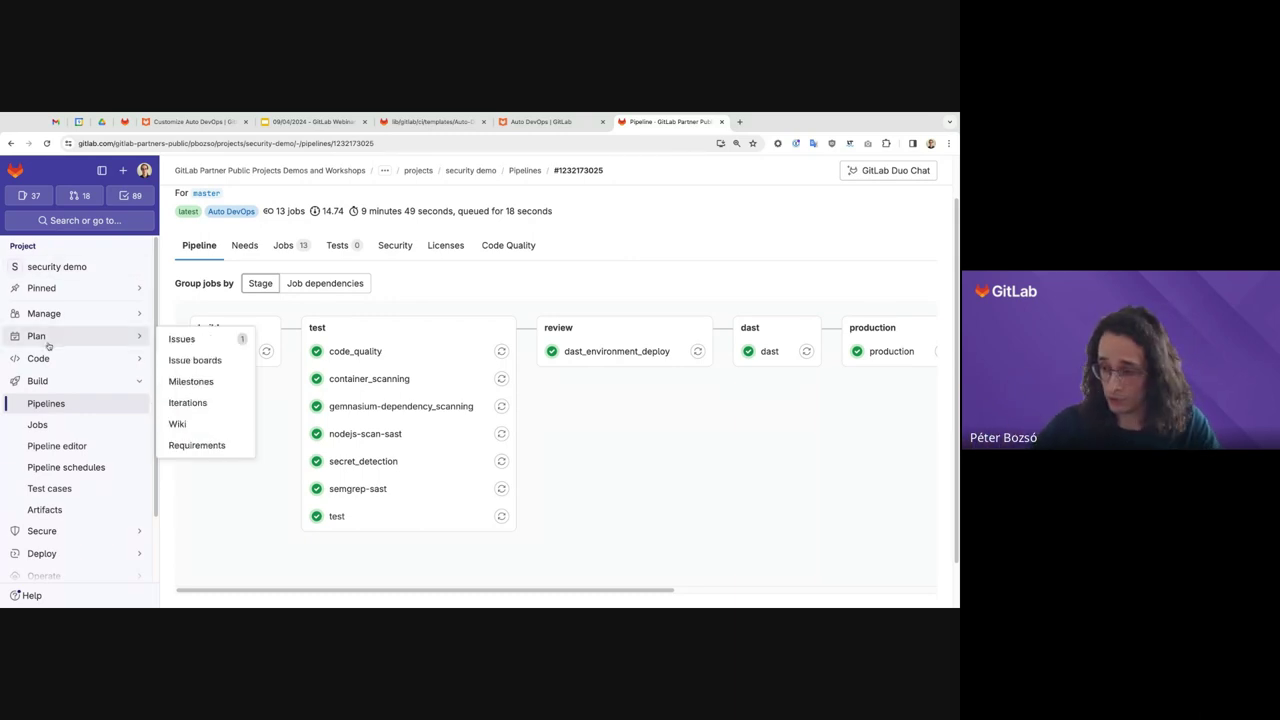
{"action": "scroll", "coordinate": [50, 400], "scroll_direction": "down", "scroll_amount": 2}
{"action": "mouse_move", "coordinate": [86, 500]}
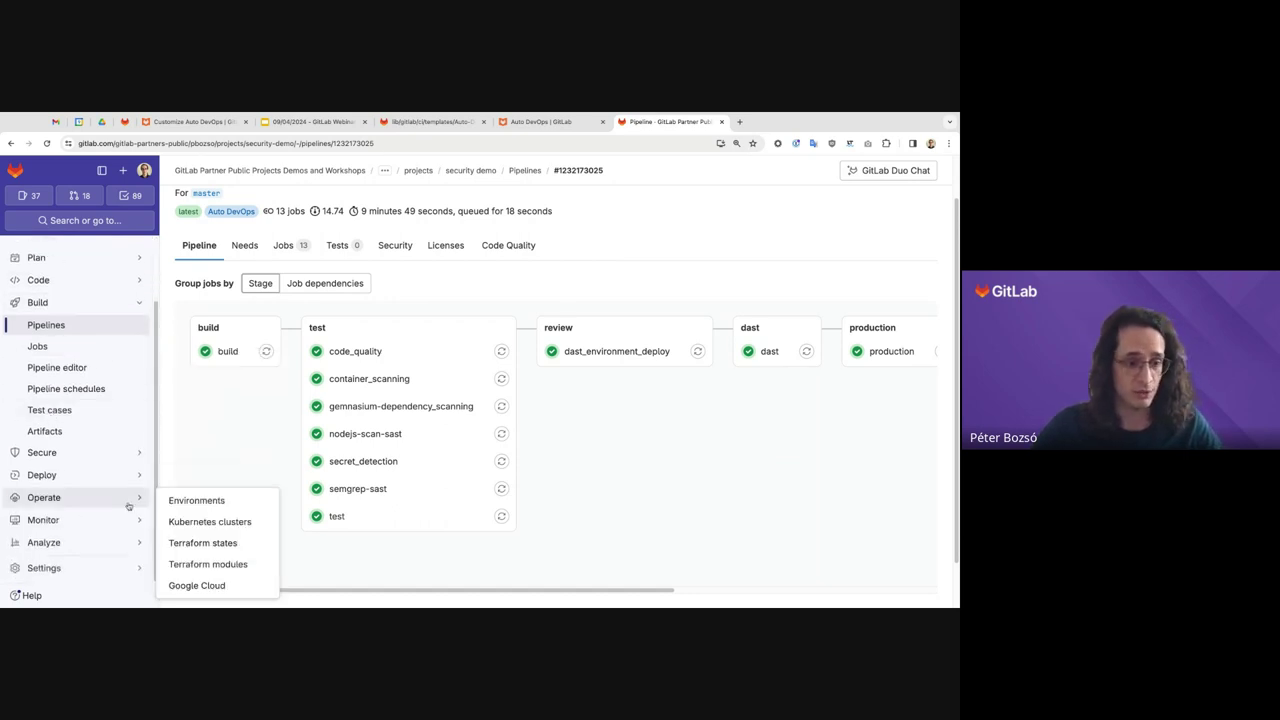
{"action": "left_click", "coordinate": [264, 501]}
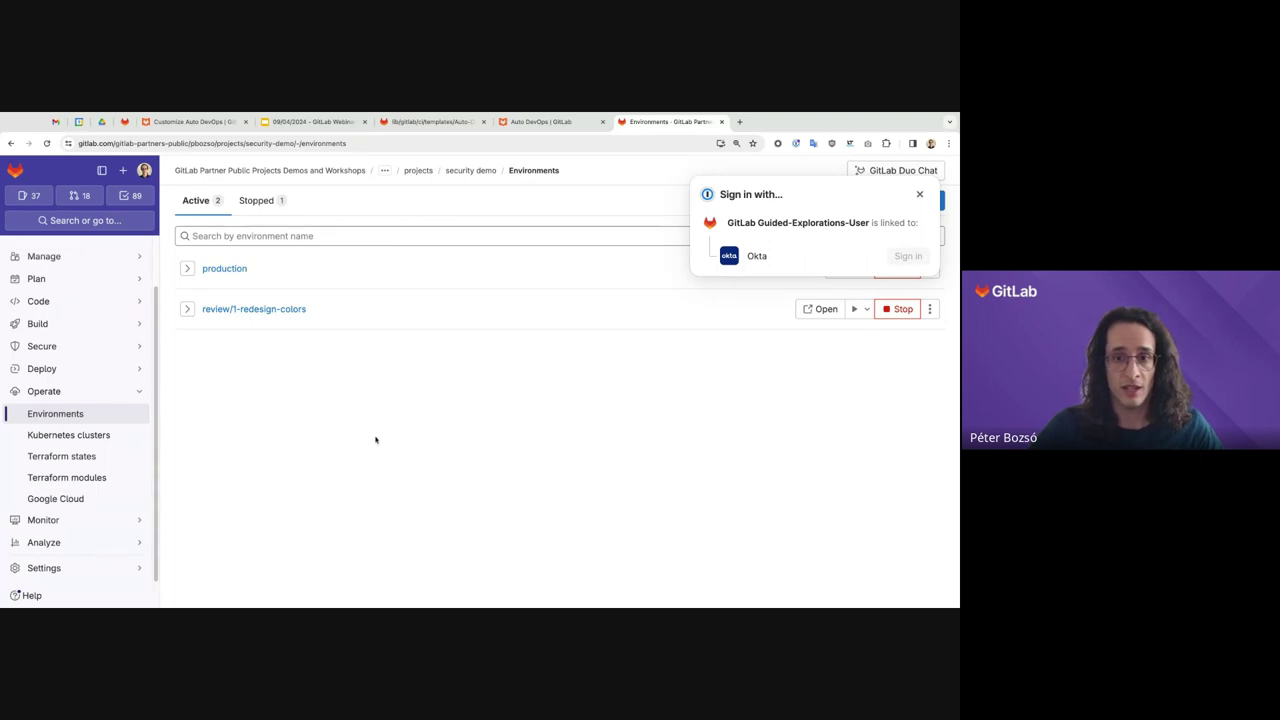
{"action": "left_click", "coordinate": [919, 194]}
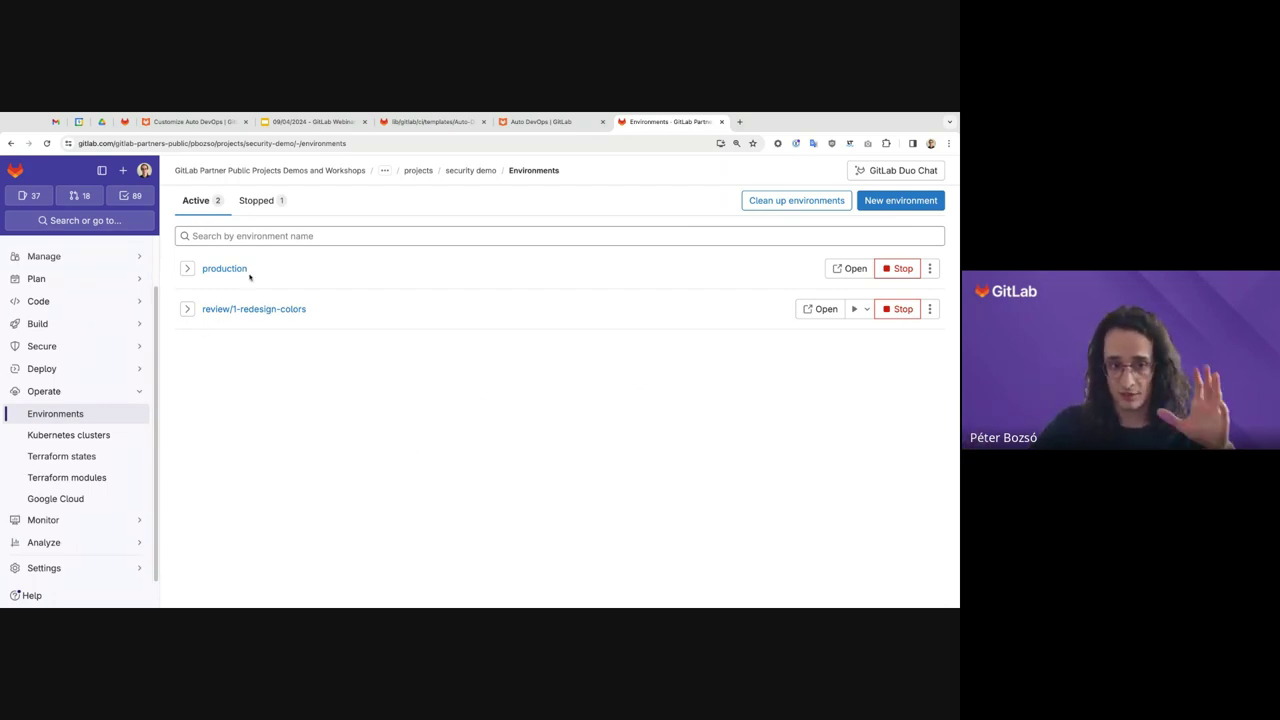
{"action": "left_click", "coordinate": [851, 268]}
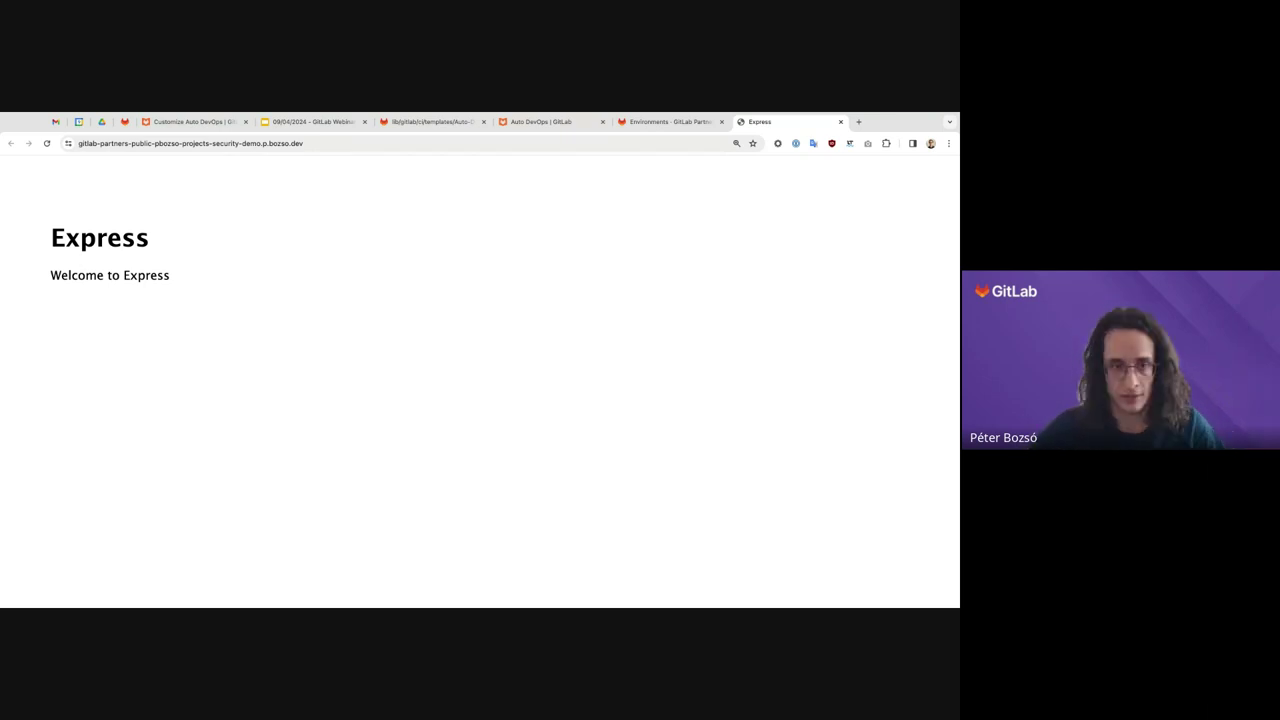
{"action": "key", "text": "ctrl+shift+Tab"}
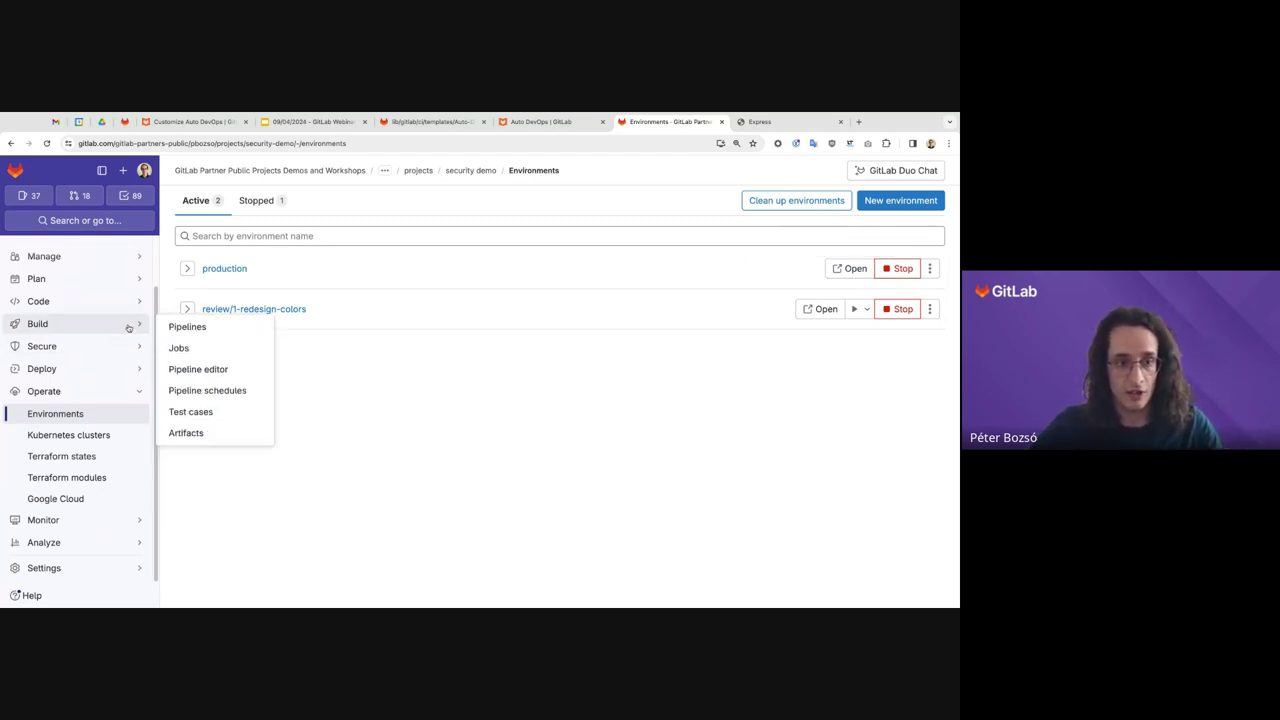
Step: Open the project's merge requests in a separate browser tab and view the draft merge request 'Resolve "Redesign colors"'
{"action": "mouse_move", "coordinate": [93, 316]}
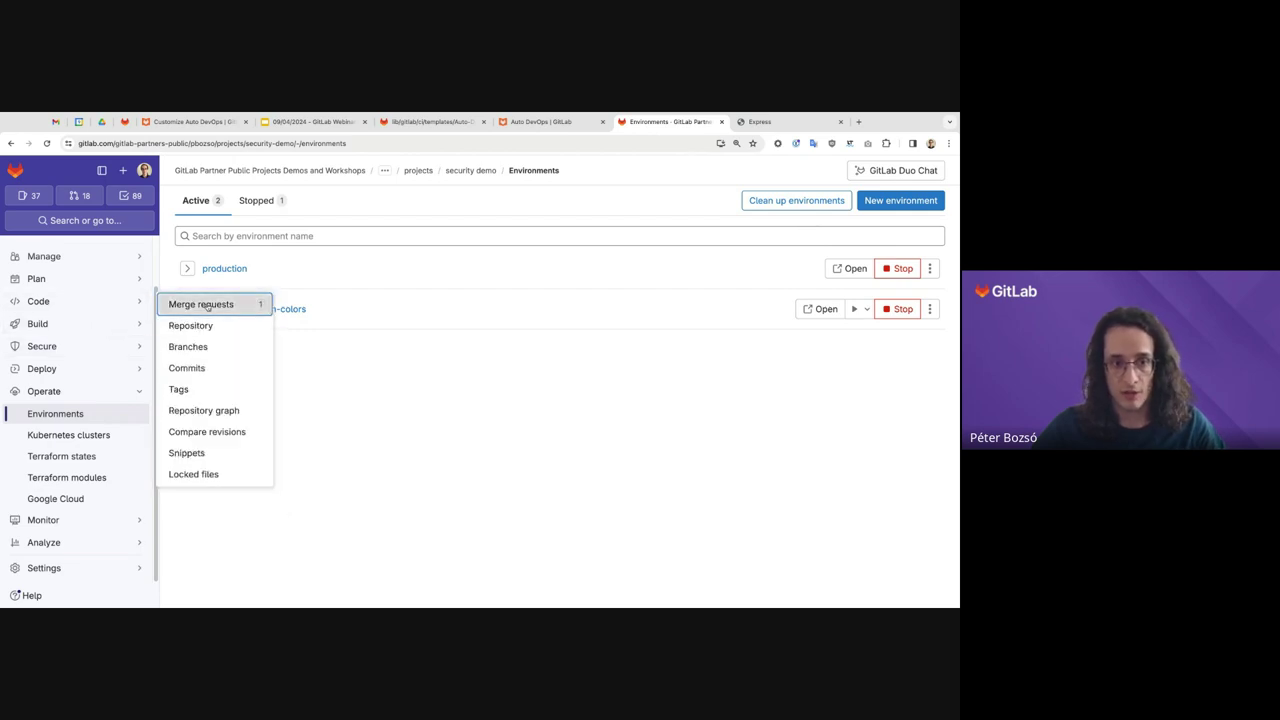
{"action": "left_click", "coordinate": [200, 304], "text": "super"}
{"action": "left_click", "coordinate": [836, 122]}
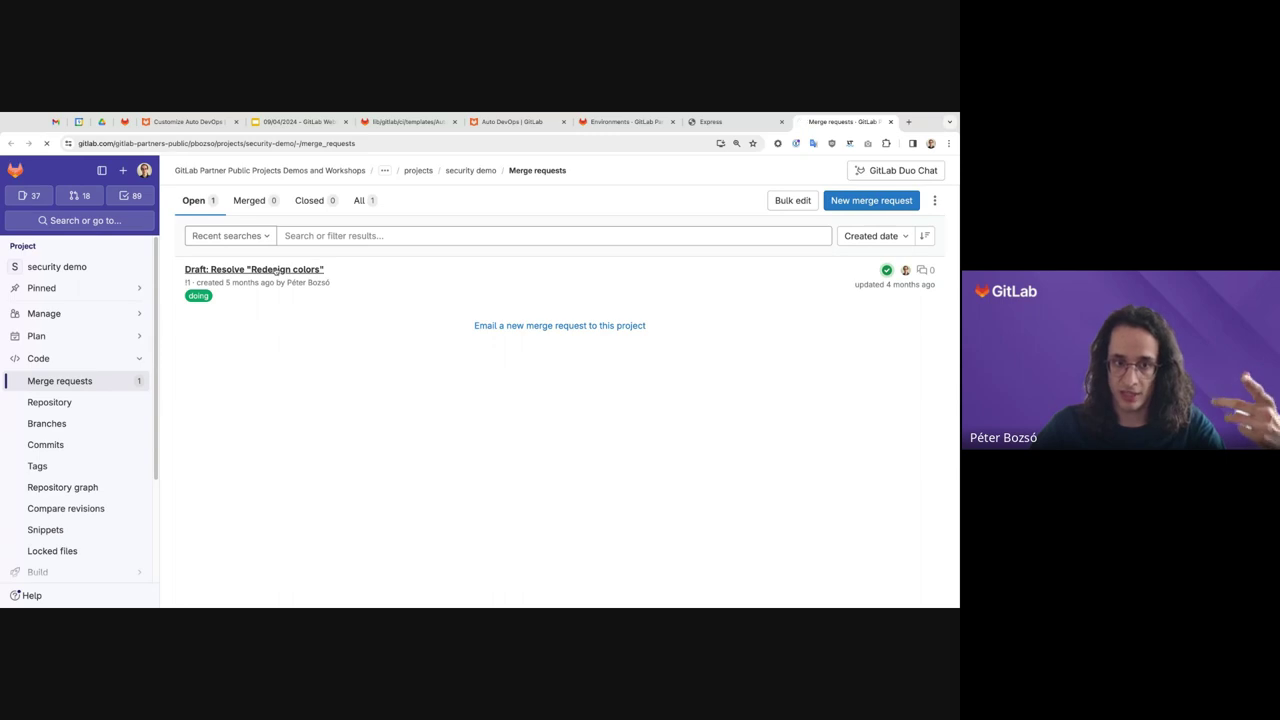
{"action": "left_click", "coordinate": [276, 271]}
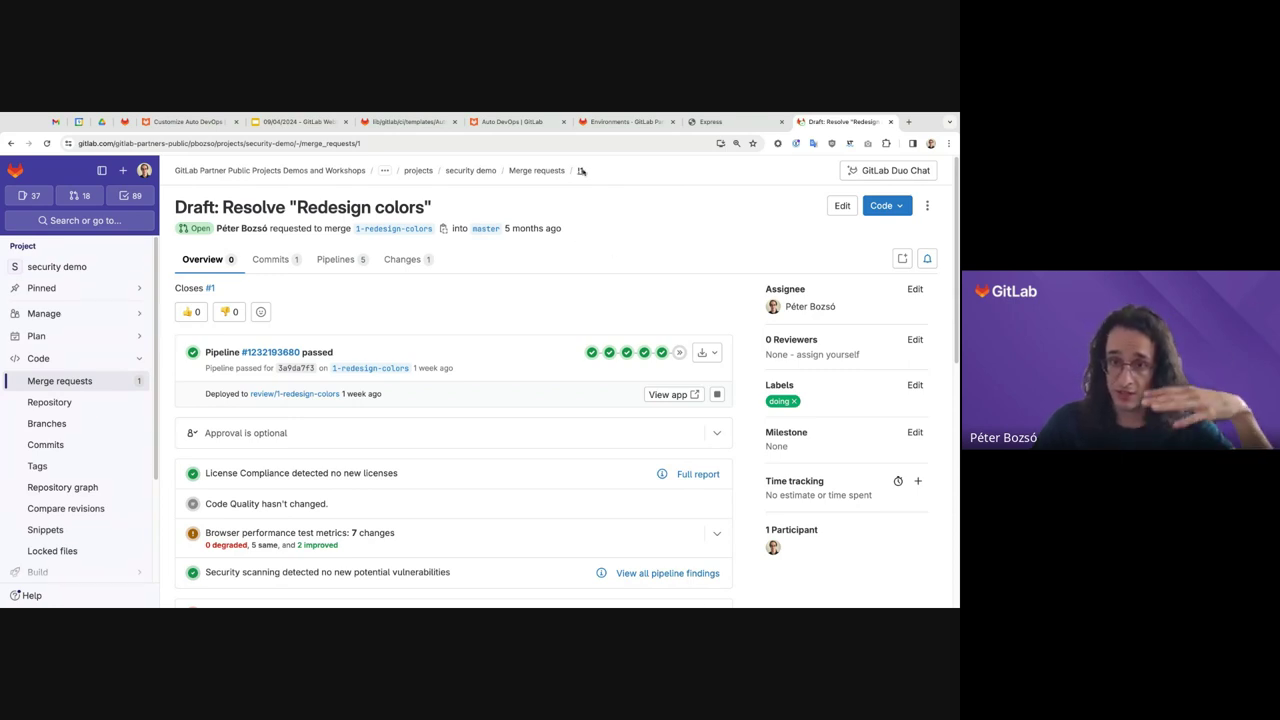
Step: View the live site of the review/1-redesign-colors environment, then return to the environment list
{"action": "left_click", "coordinate": [598, 124]}
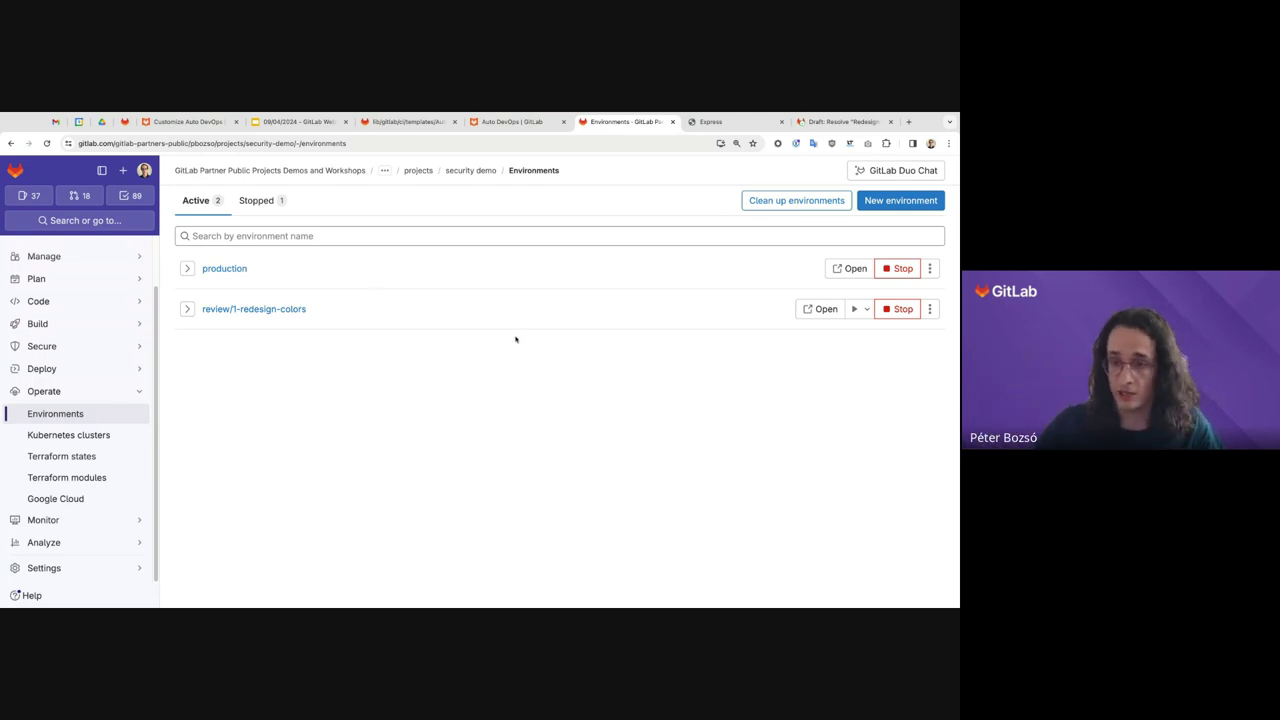
{"action": "left_click", "coordinate": [818, 309]}
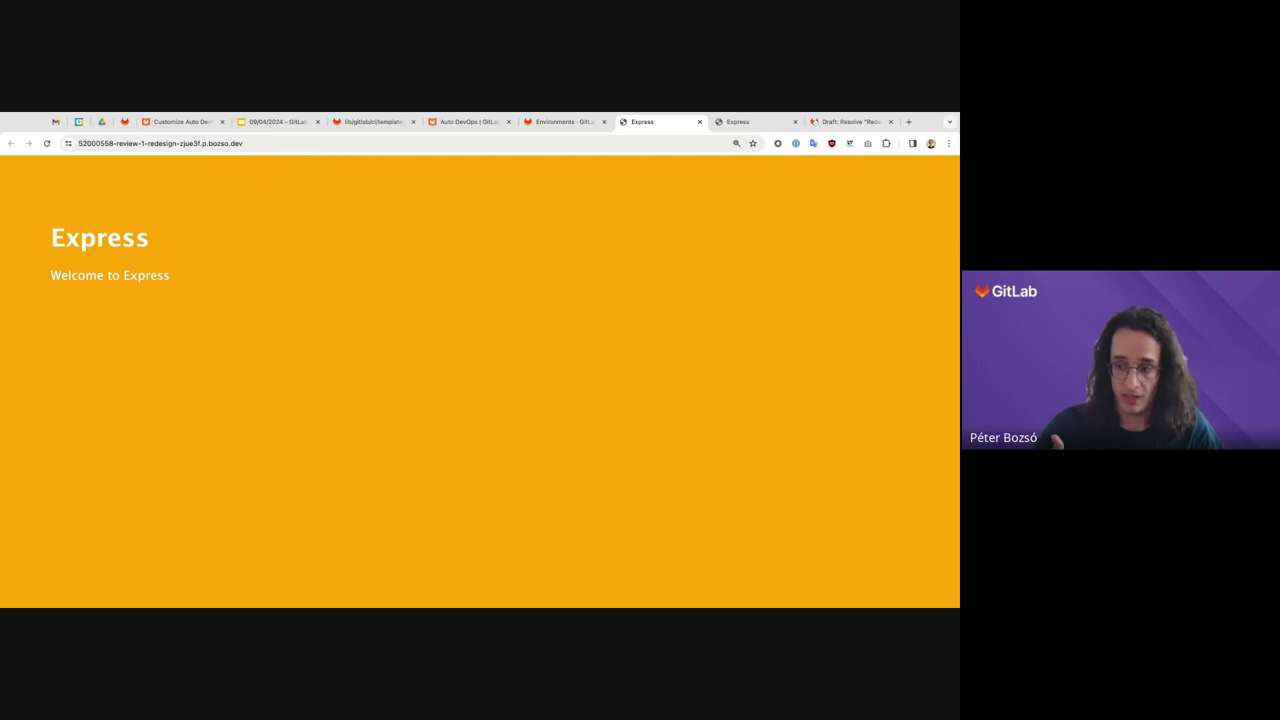
{"action": "left_click", "coordinate": [560, 122]}
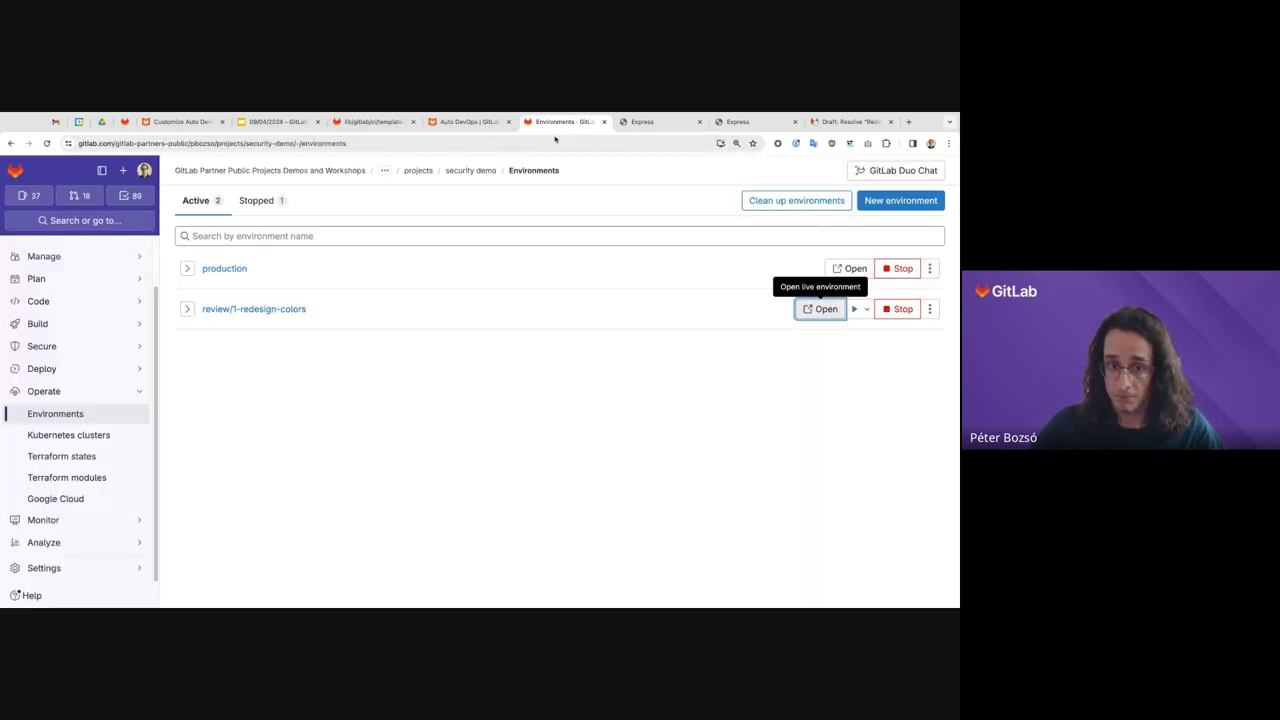
Step: Open the security demo project's overview page and switch to the Auto DevOps documentation page
{"action": "left_click", "coordinate": [480, 172]}
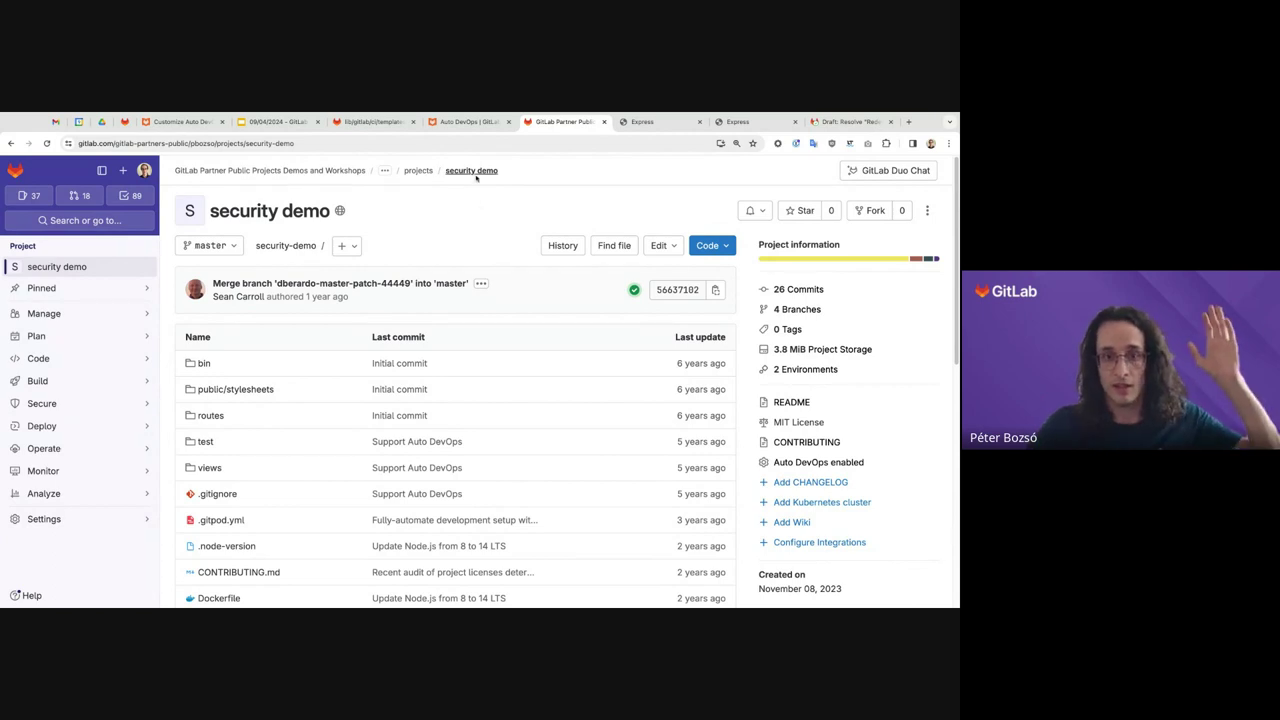
{"action": "left_click", "coordinate": [480, 121]}
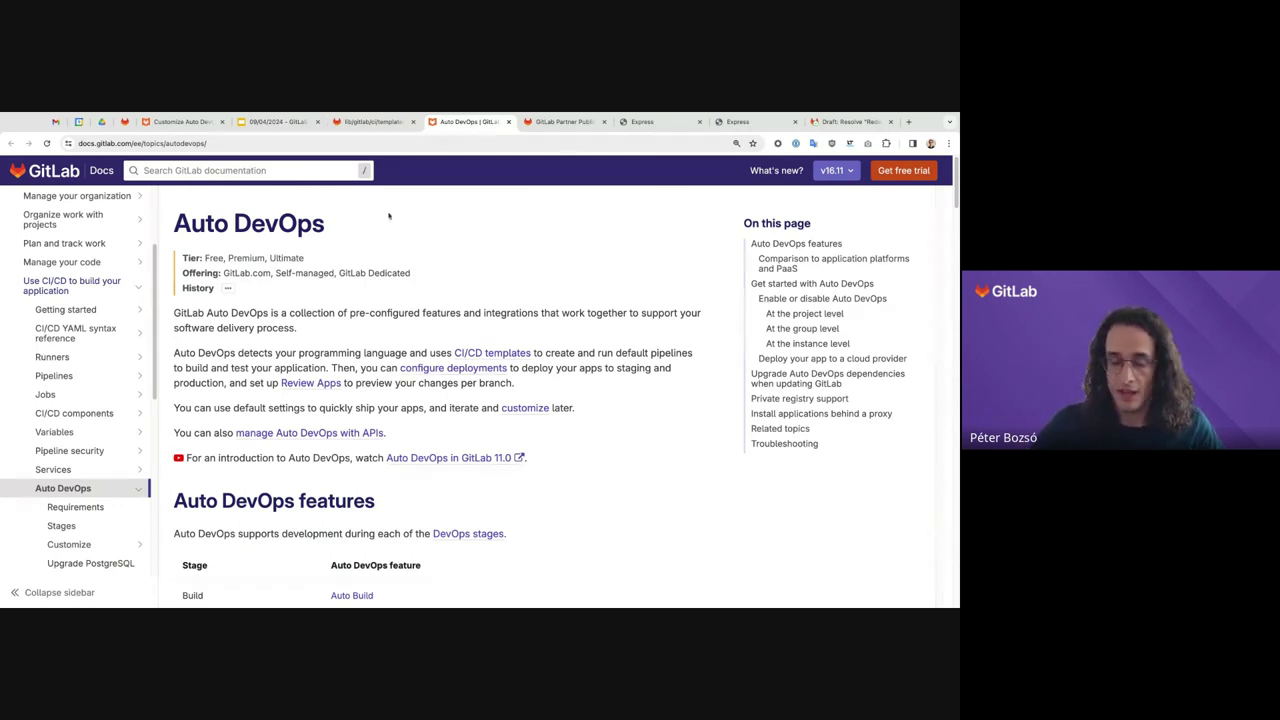
Step: Switch to the Auto-DevOps.gitlab-ci.yml template and examine its disabling variables, deployment comments, pipeline stages and buildpack detection rules
{"action": "left_click", "coordinate": [373, 121]}
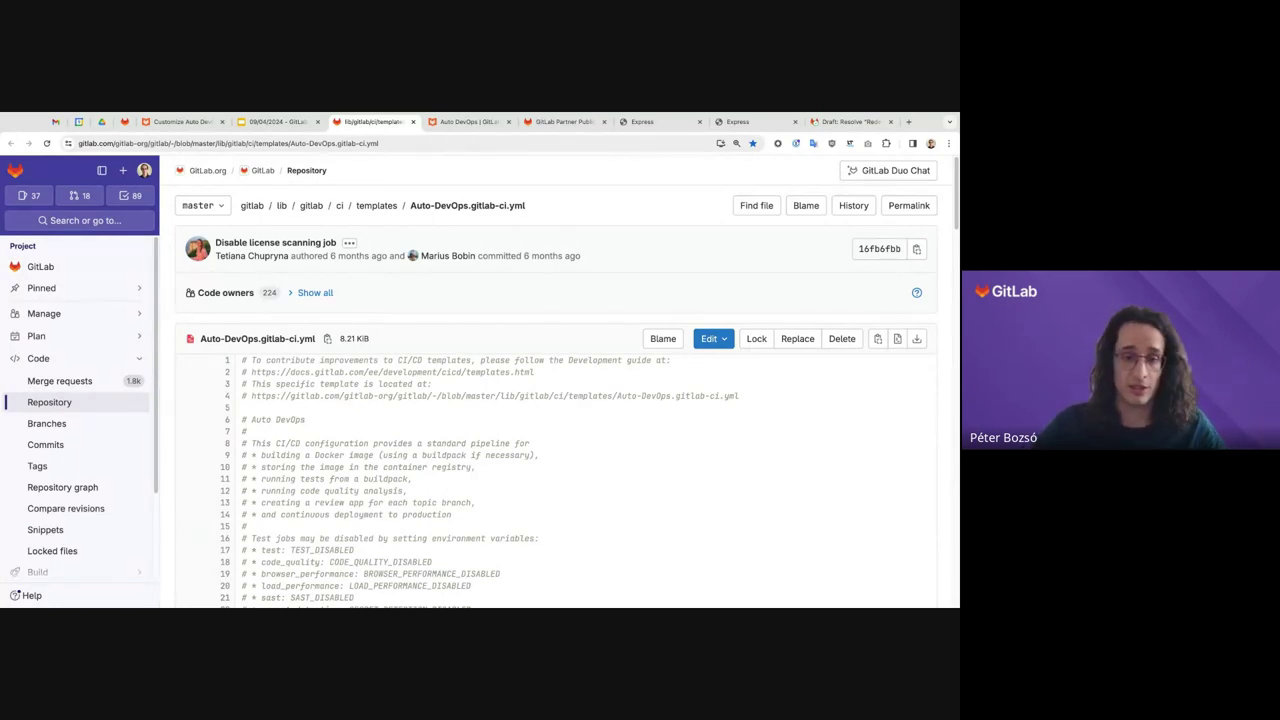
{"action": "scroll", "coordinate": [413, 441], "scroll_direction": "down", "scroll_amount": 5}
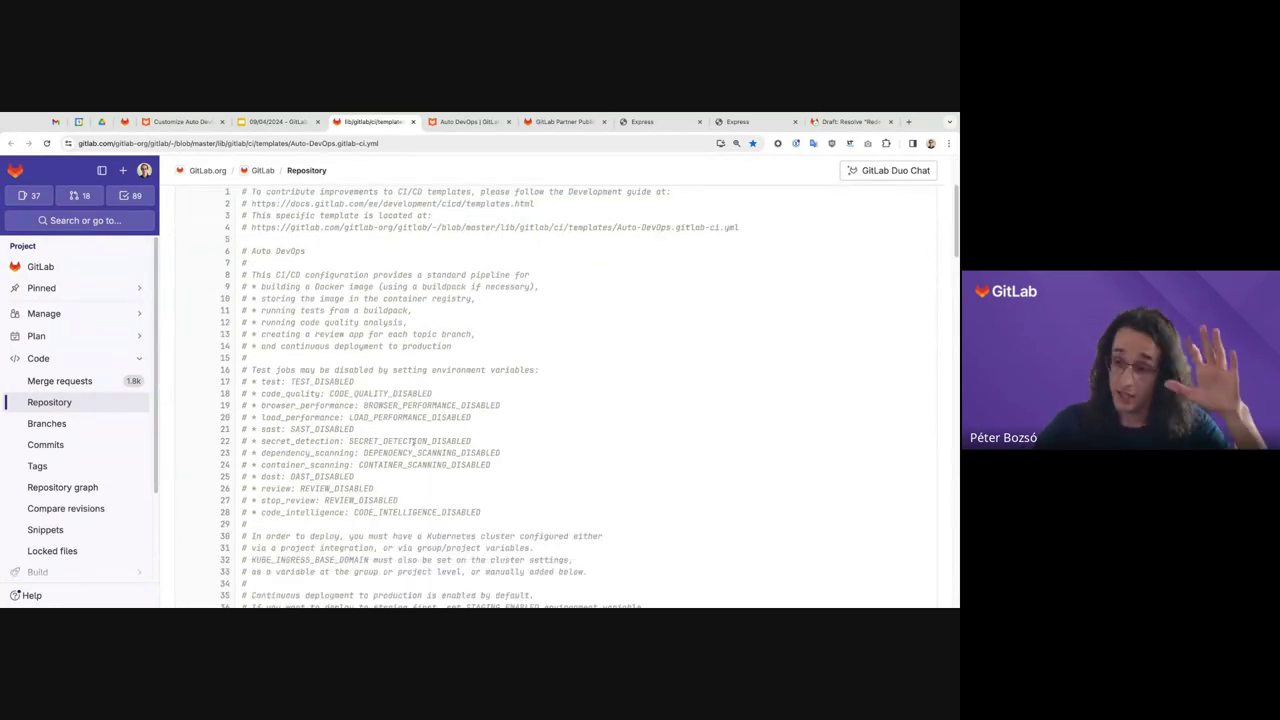
{"action": "scroll", "coordinate": [413, 441], "scroll_direction": "down", "scroll_amount": 3}
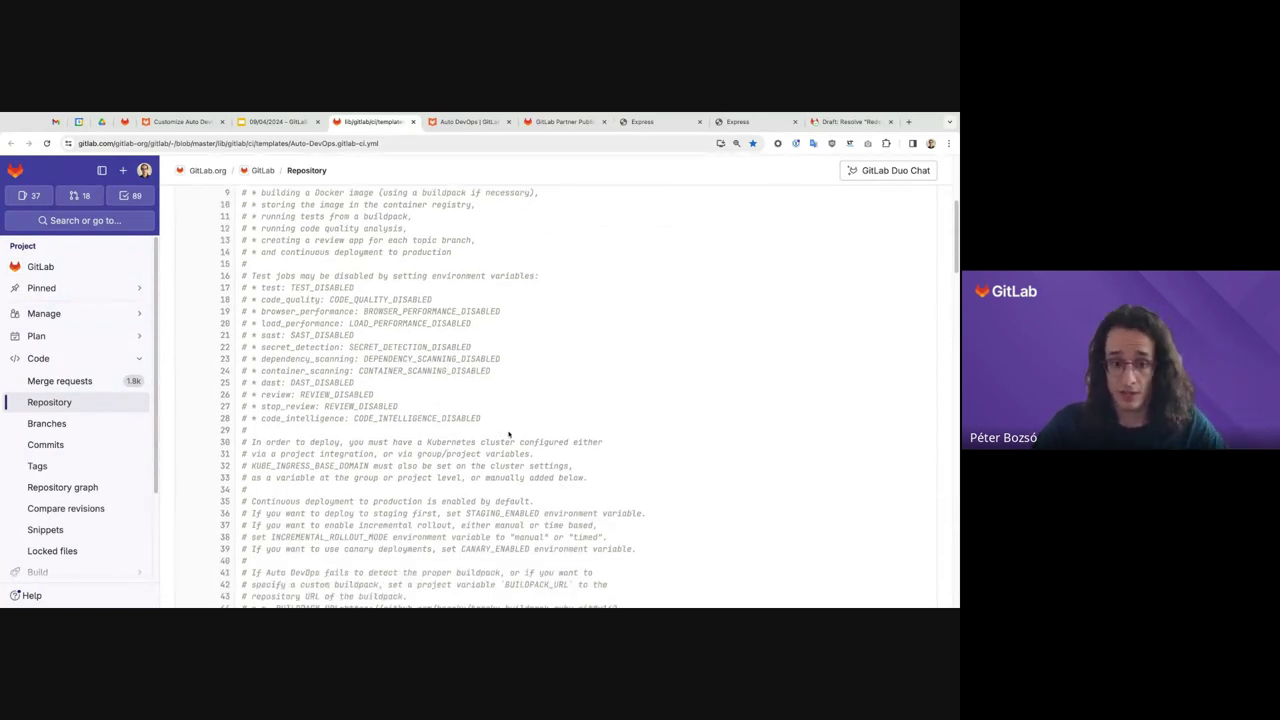
{"action": "scroll", "coordinate": [506, 430], "scroll_direction": "down", "scroll_amount": 5}
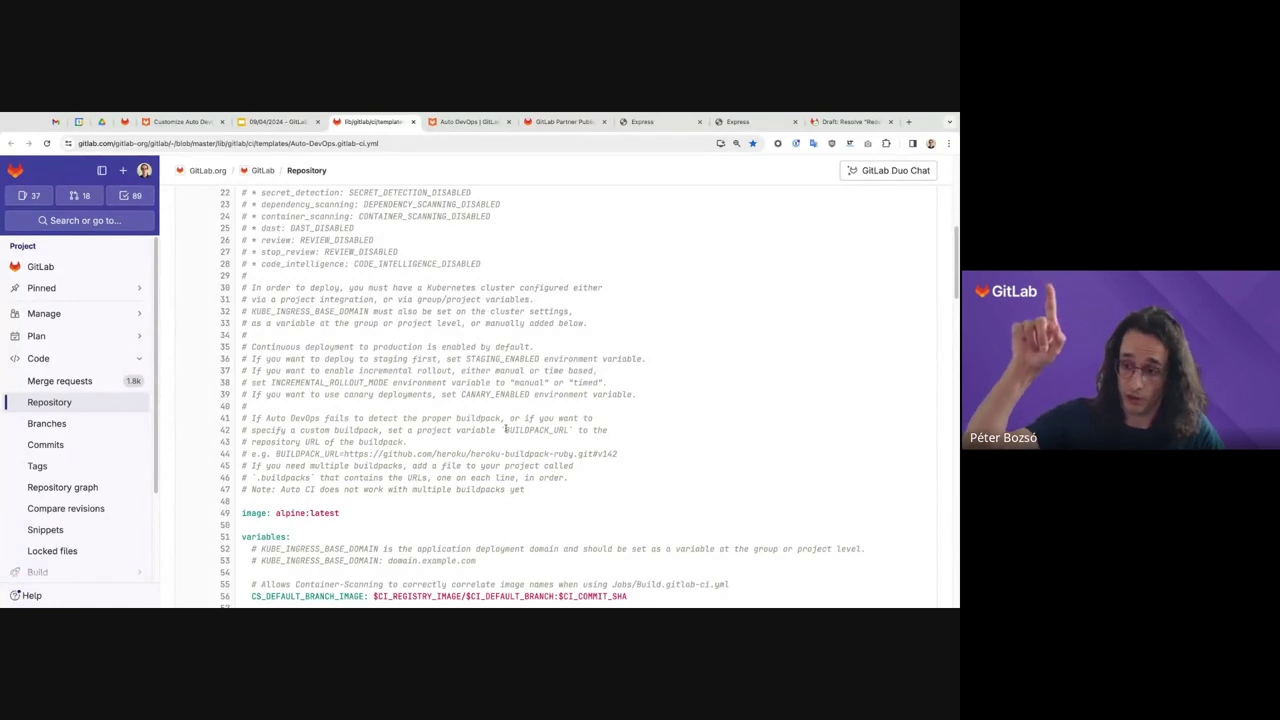
{"action": "scroll", "coordinate": [525, 428], "scroll_direction": "down", "scroll_amount": 1}
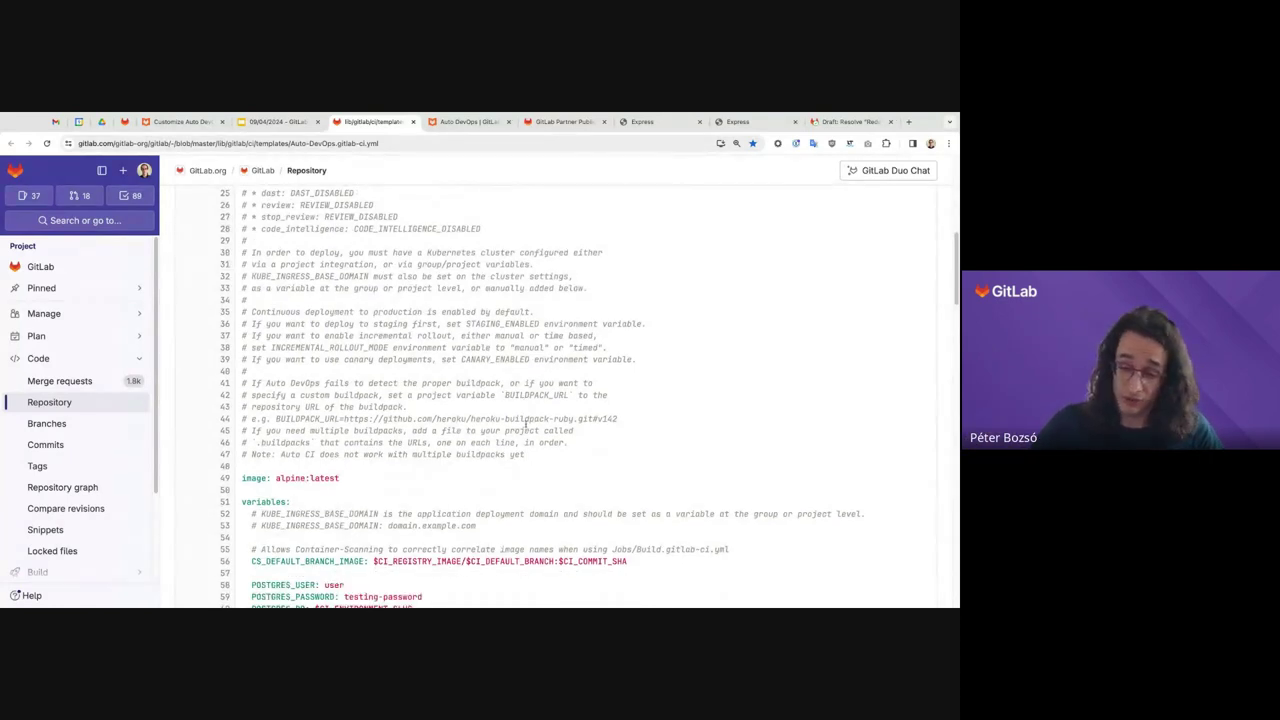
{"action": "scroll", "coordinate": [520, 420], "scroll_direction": "down", "scroll_amount": 11}
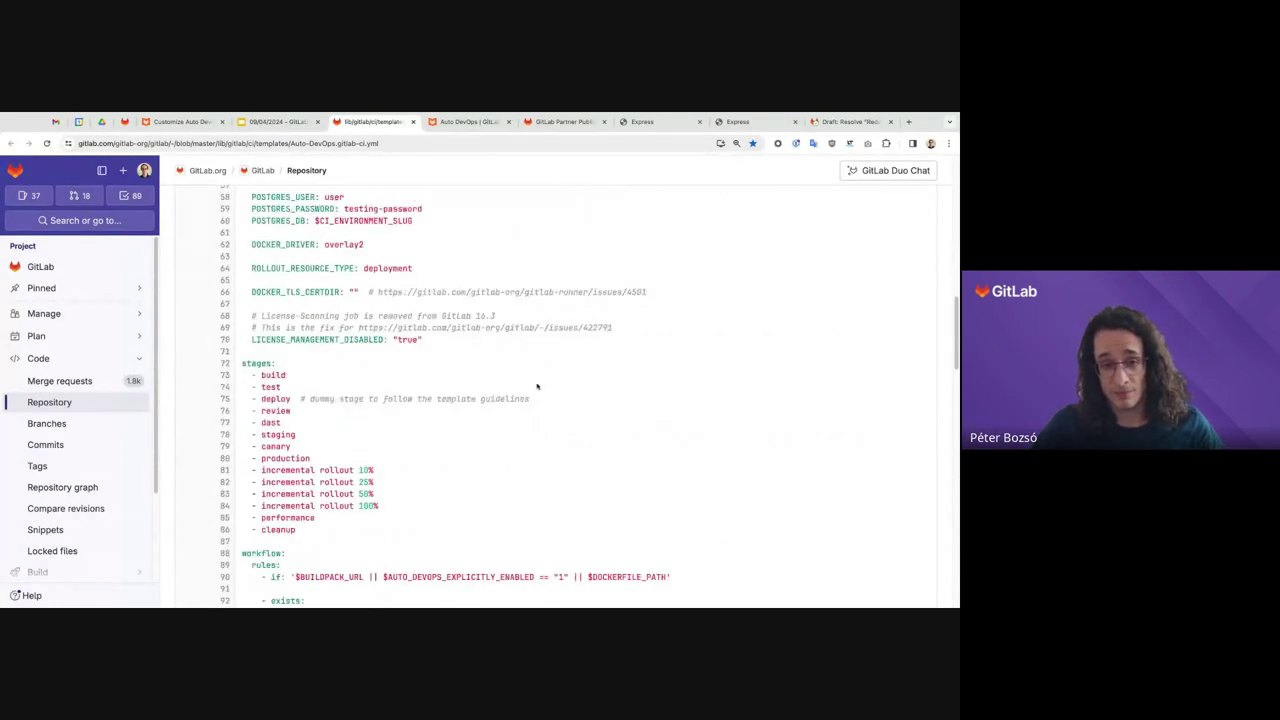
{"action": "scroll", "coordinate": [508, 390], "scroll_direction": "down", "scroll_amount": 8}
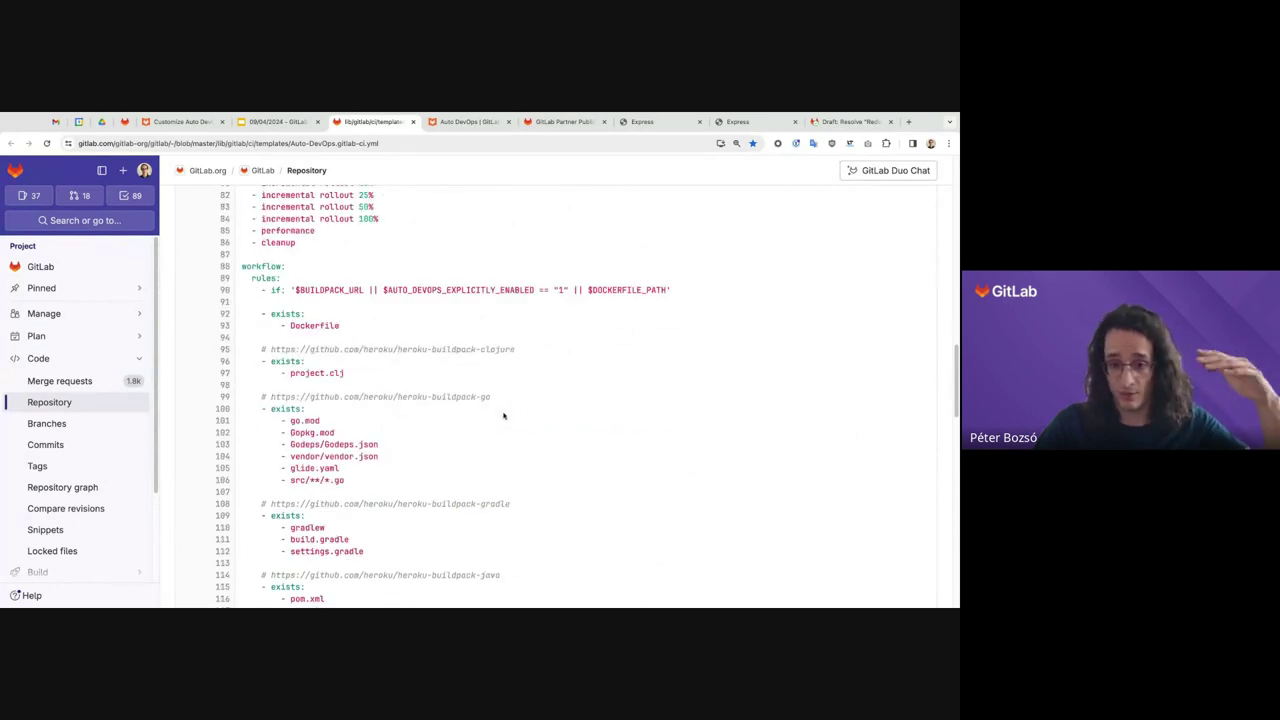
{"action": "scroll", "coordinate": [505, 421], "scroll_direction": "down", "scroll_amount": 6}
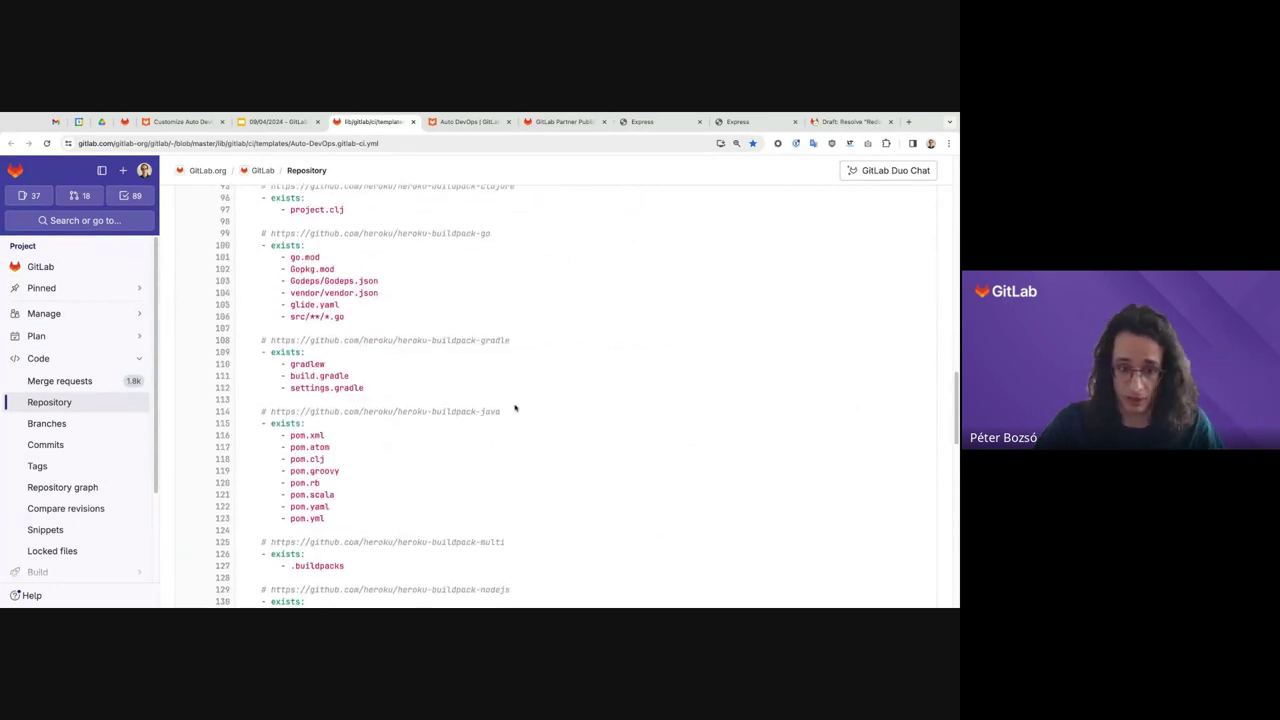
Step: Examine the job templates included at the end of Auto-DevOps.gitlab-ci.yml and return to the security demo project overview
{"action": "scroll", "coordinate": [496, 402], "scroll_direction": "down", "scroll_amount": 18}
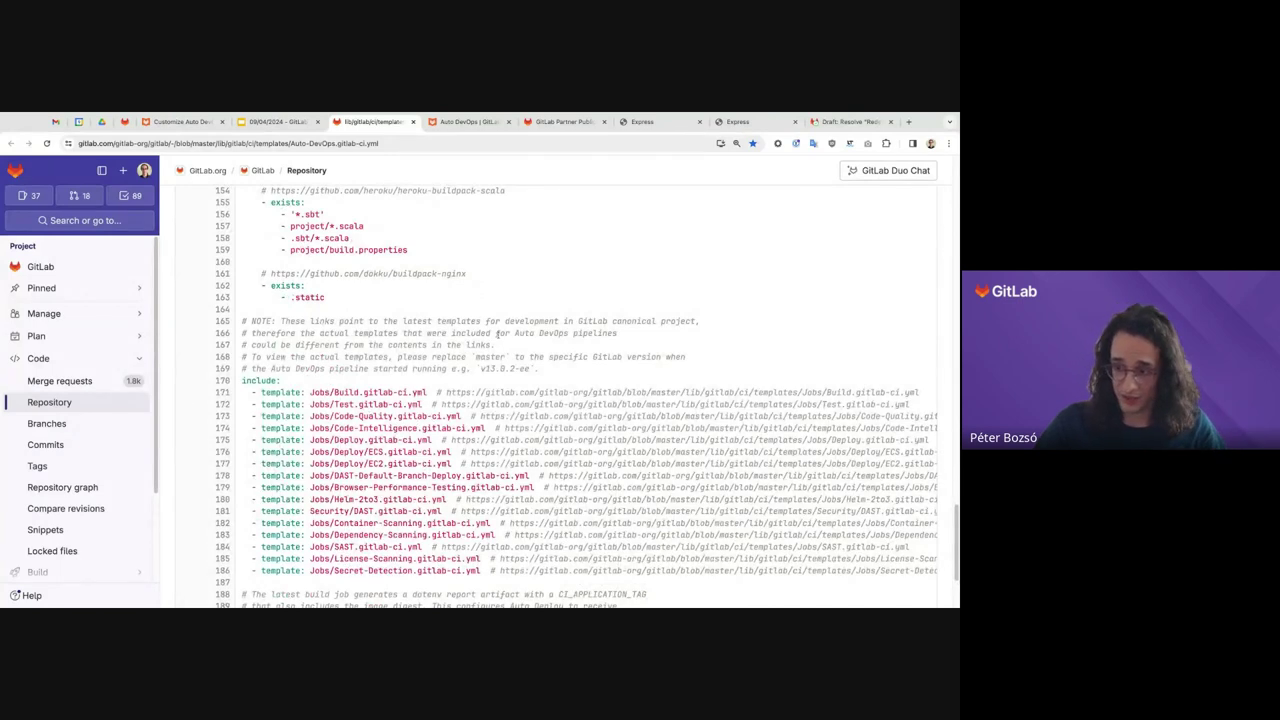
{"action": "scroll", "coordinate": [497, 334], "scroll_direction": "down", "scroll_amount": 1}
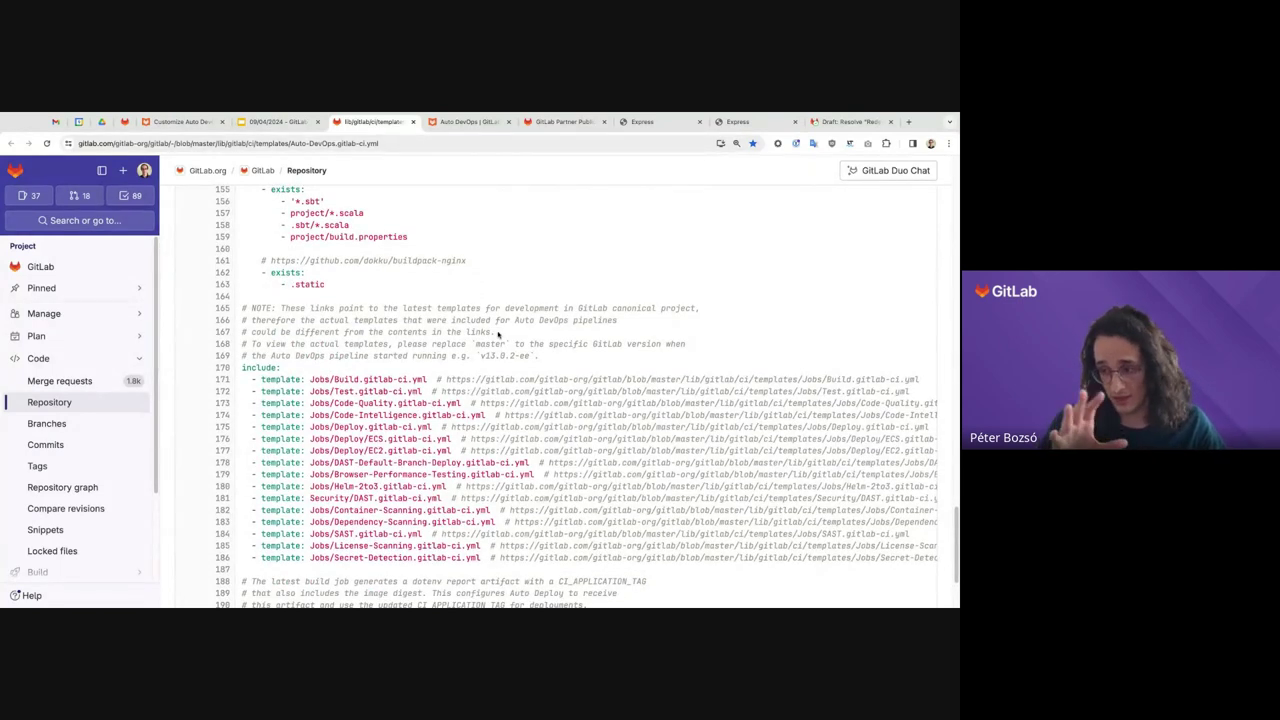
{"action": "scroll", "coordinate": [537, 364], "scroll_direction": "down", "scroll_amount": 2}
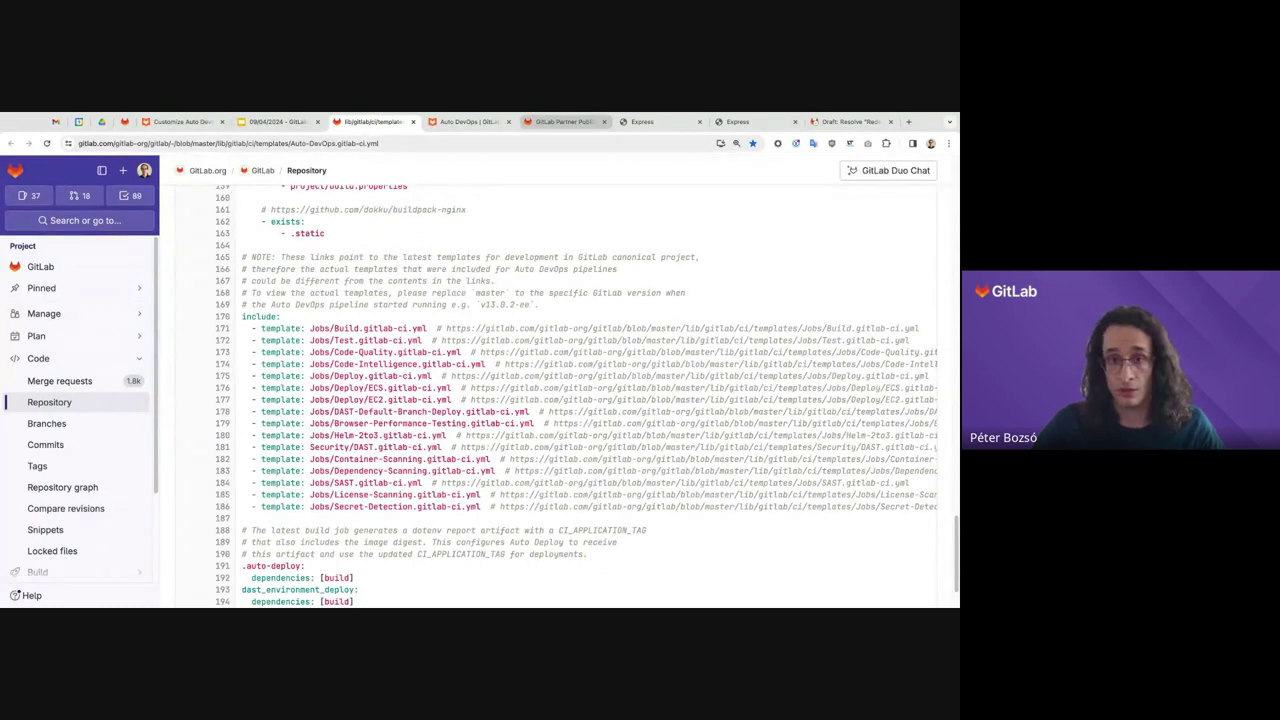
{"action": "left_click", "coordinate": [560, 121]}
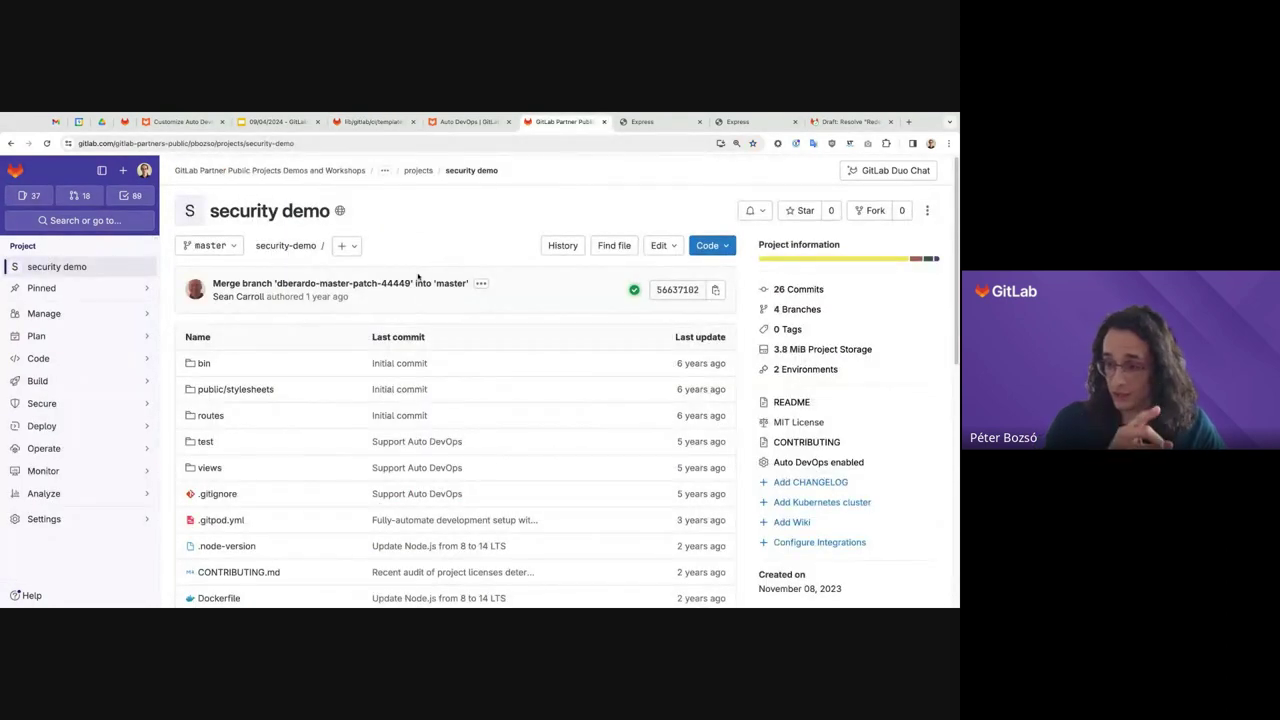